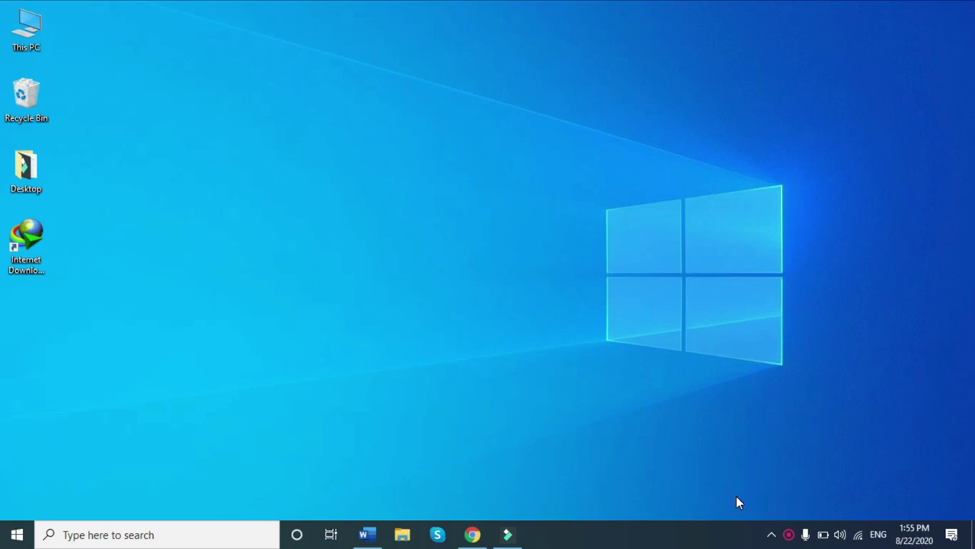
Step: Restore the Thesis.docx window from the taskbar so it fills the screen
{"action": "left_click", "coordinate": [383, 536]}
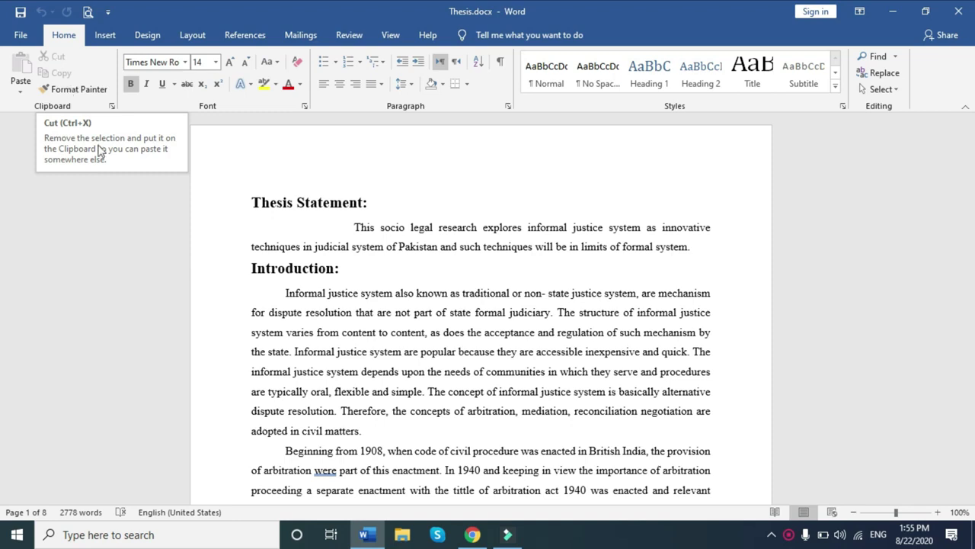
Step: Select the whole thesis sentence under Thesis Statement and cut it with the Home tab's Cut
{"action": "left_click", "coordinate": [355, 223]}
{"action": "left_click_drag", "start_coordinate": [354, 223], "coordinate": [387, 225]}
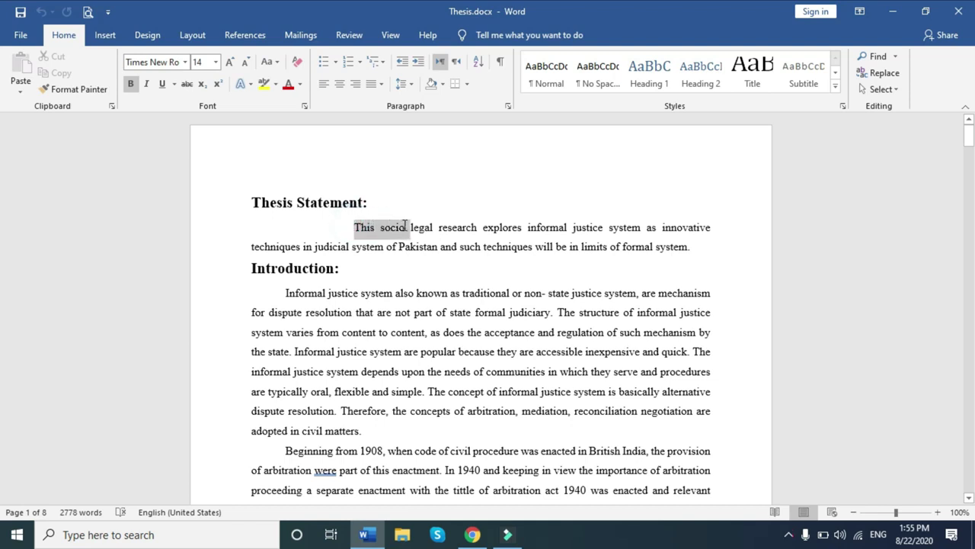
{"action": "left_click_drag", "start_coordinate": [387, 225], "coordinate": [700, 245]}
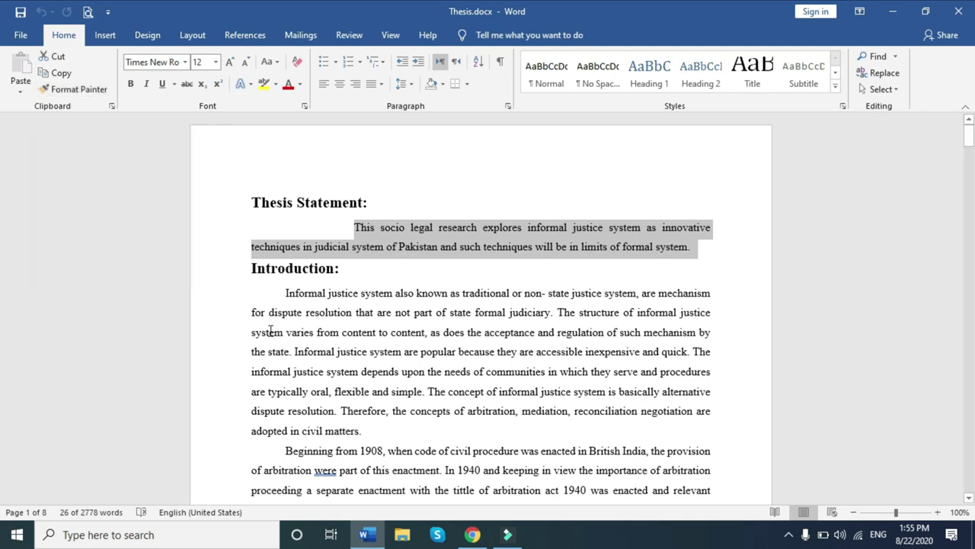
{"action": "left_click", "coordinate": [61, 60]}
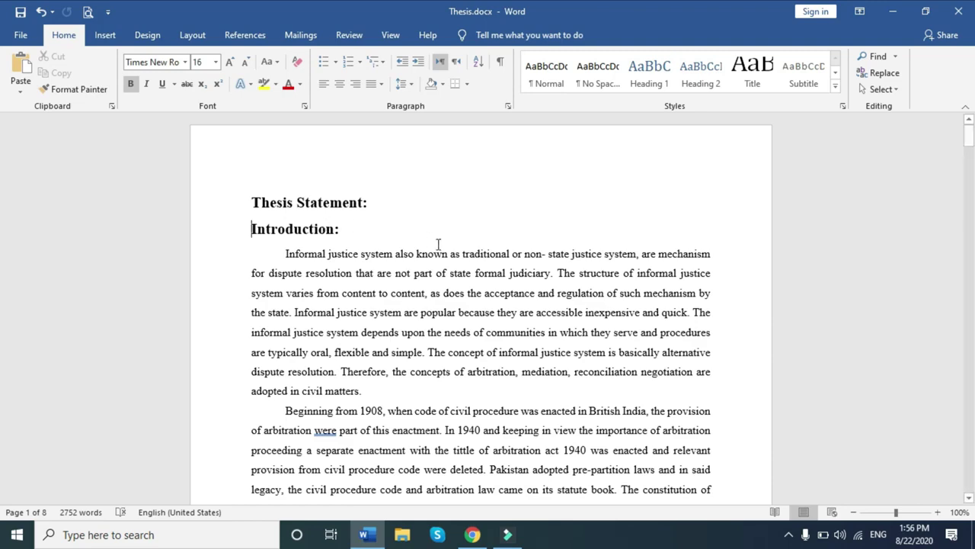
Step: Add two blank lines after the Introduction paragraph ending in "sense of justice"
{"action": "scroll", "coordinate": [438, 243], "scroll_direction": "down", "scroll_amount": 1}
{"action": "scroll", "coordinate": [438, 244], "scroll_direction": "down", "scroll_amount": 3}
{"action": "scroll", "coordinate": [438, 244], "scroll_direction": "down", "scroll_amount": 3}
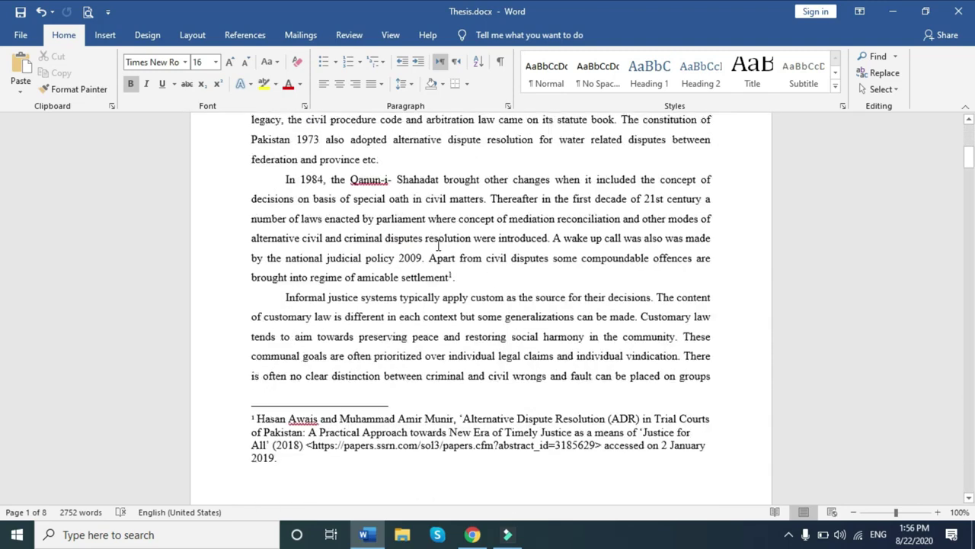
{"action": "scroll", "coordinate": [438, 245], "scroll_direction": "down", "scroll_amount": 2}
{"action": "scroll", "coordinate": [438, 245], "scroll_direction": "down", "scroll_amount": 2}
{"action": "scroll", "coordinate": [438, 245], "scroll_direction": "down", "scroll_amount": 3}
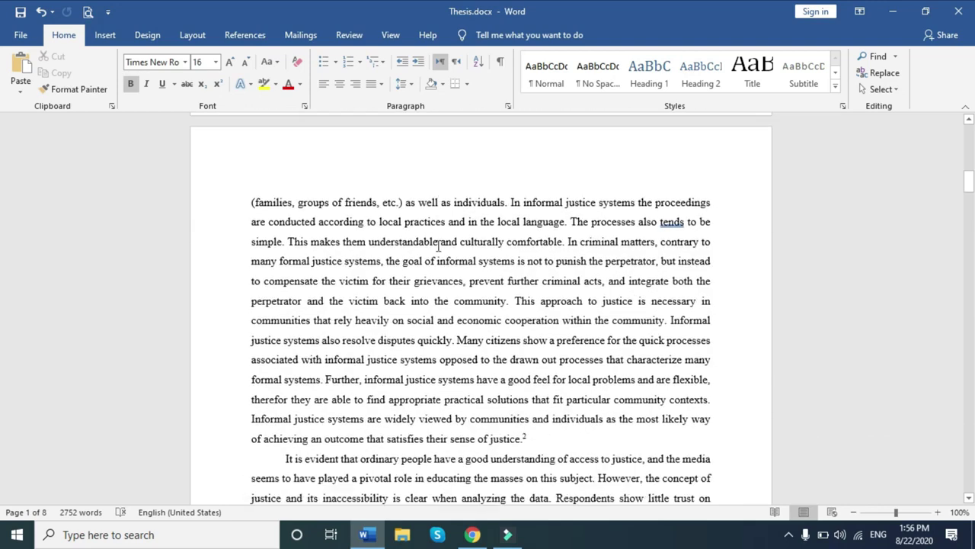
{"action": "scroll", "coordinate": [438, 245], "scroll_direction": "down", "scroll_amount": 3}
{"action": "left_click", "coordinate": [538, 259]}
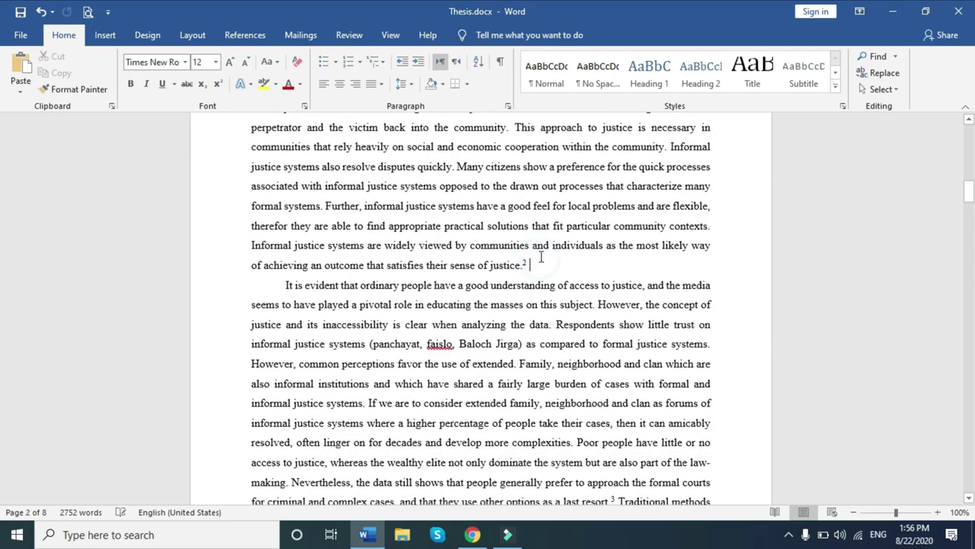
{"action": "key", "text": "Return"}
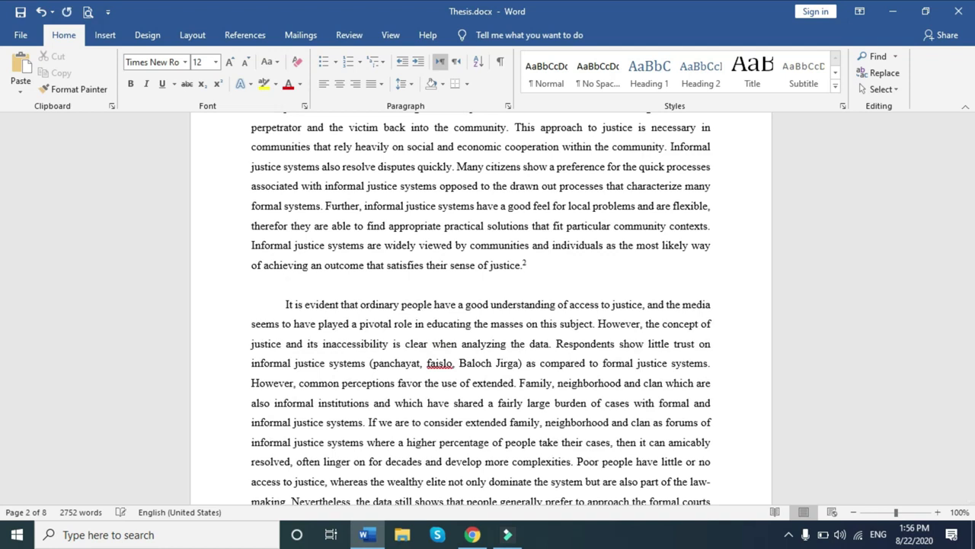
{"action": "key", "text": "Return"}
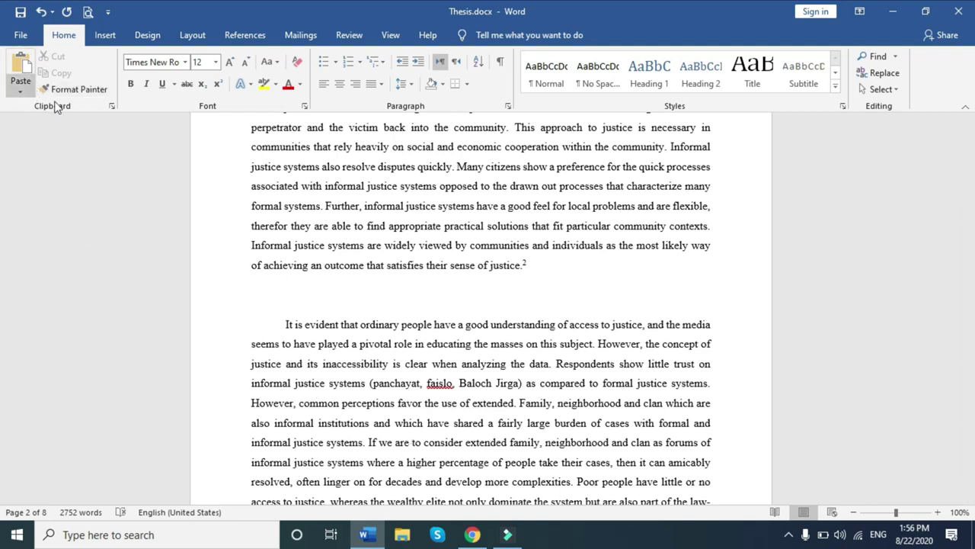
Step: Paste the thesis paragraph there, then undo both the paste and the cut
{"action": "left_click", "coordinate": [21, 86]}
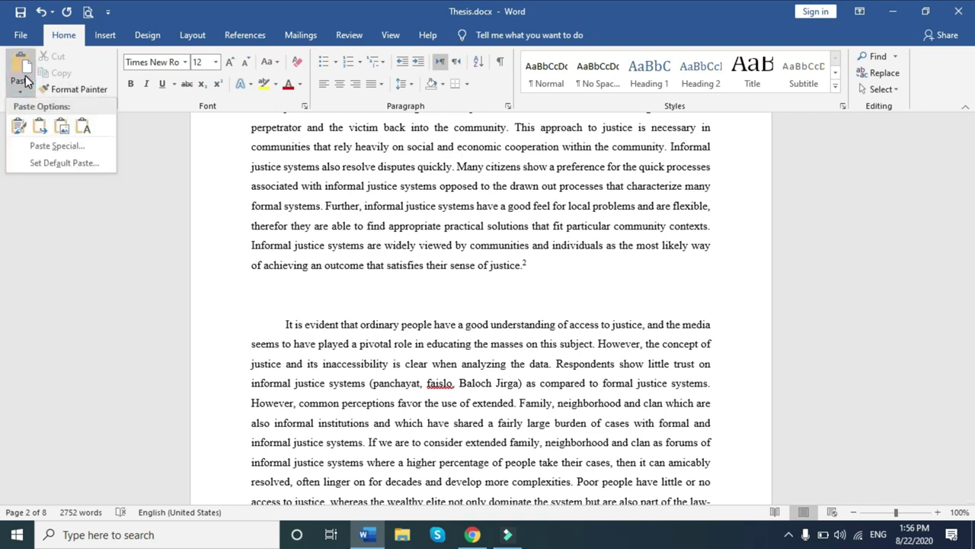
{"action": "left_click", "coordinate": [18, 128]}
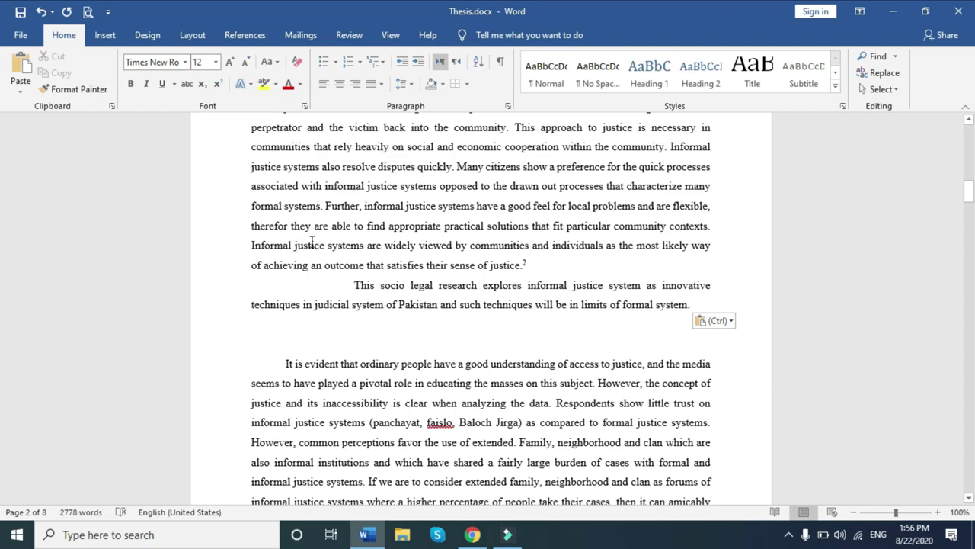
{"action": "key", "text": "ctrl+z"}
{"action": "key", "text": "ctrl+z"}
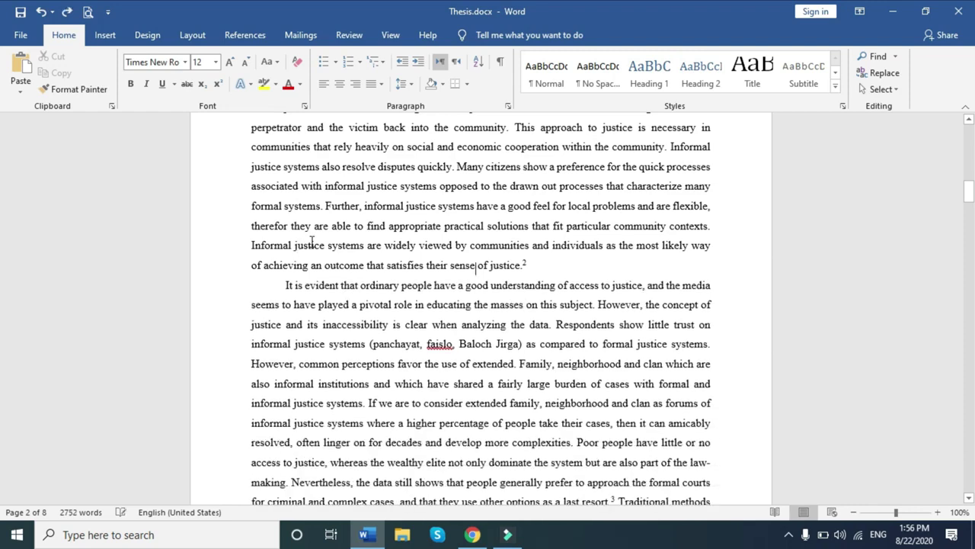
{"action": "key", "text": "ctrl+z"}
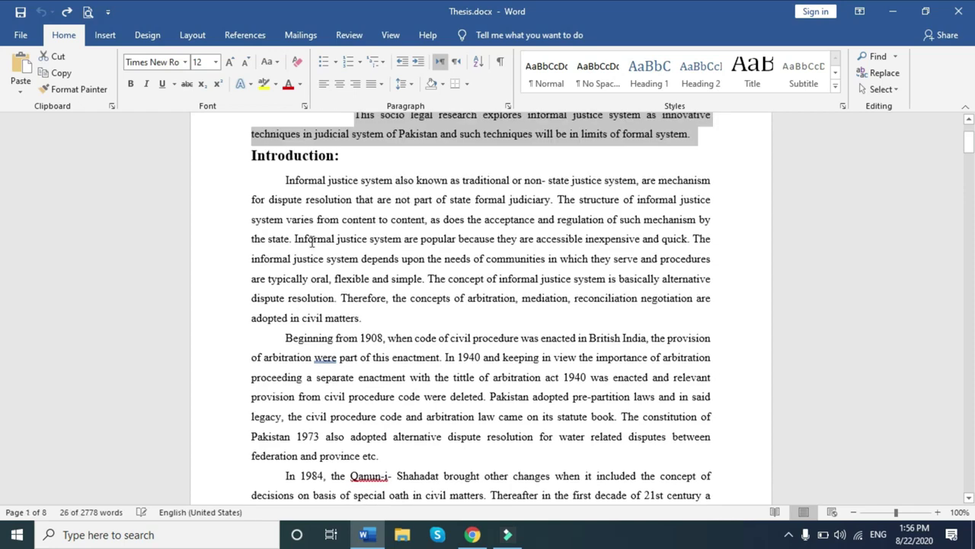
Step: Select and copy the thesis paragraph under Thesis Statement
{"action": "scroll", "coordinate": [316, 247], "scroll_direction": "up", "scroll_amount": 1}
{"action": "left_click", "coordinate": [392, 167]}
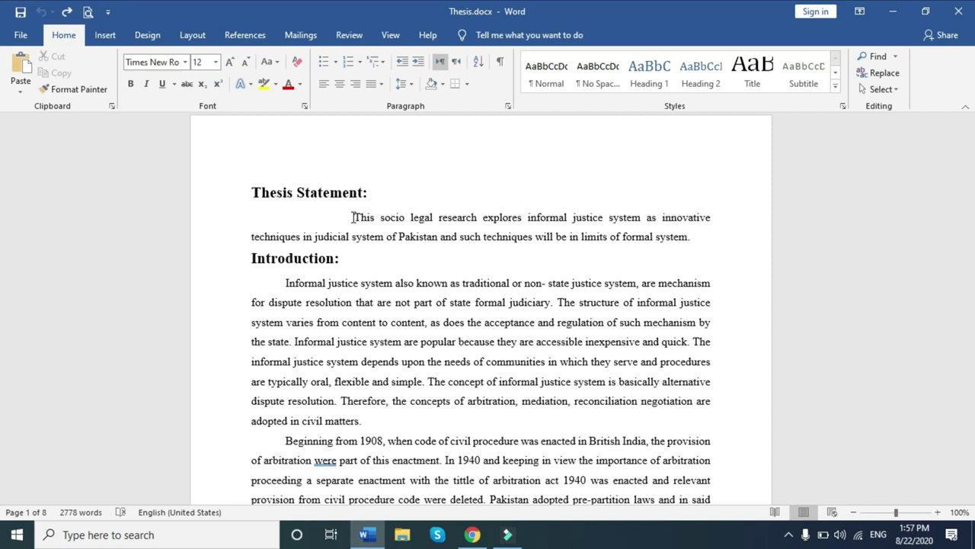
{"action": "mouse_move", "coordinate": [352, 218]}
{"action": "left_mouse_down"}
{"action": "mouse_move", "coordinate": [702, 224]}
{"action": "mouse_move", "coordinate": [702, 237]}
{"action": "left_mouse_up"}
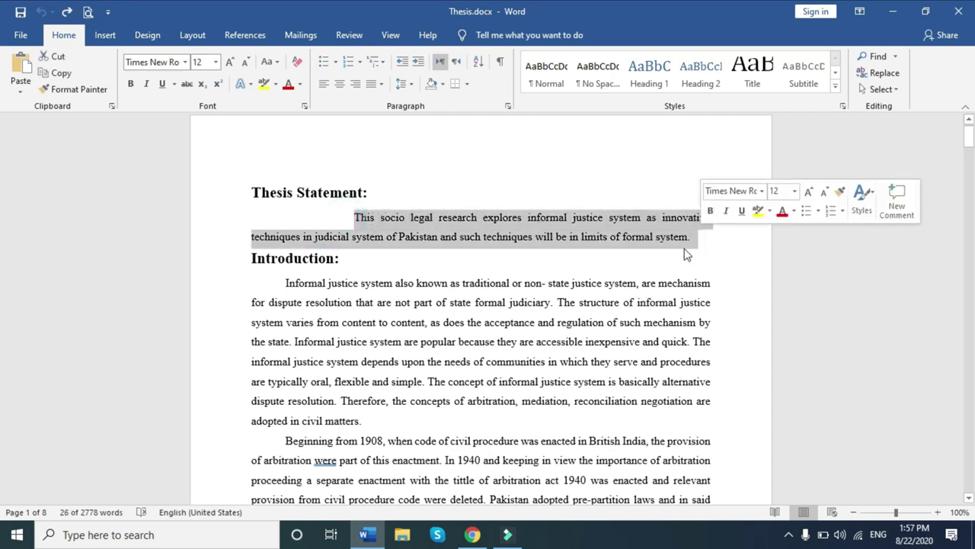
{"action": "left_click", "coordinate": [67, 73]}
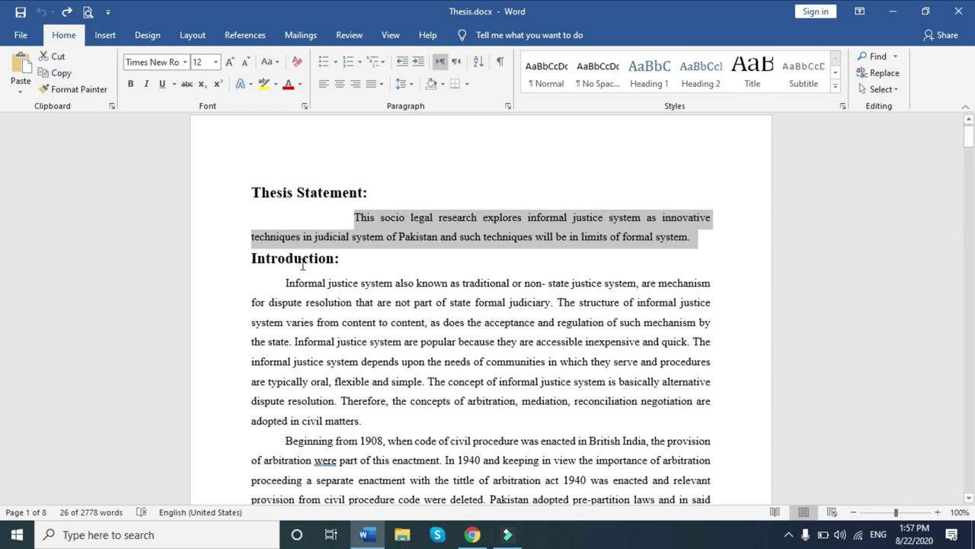
Step: Paste the copied paragraph on a new line right after the Introduction heading
{"action": "left_click", "coordinate": [303, 264]}
{"action": "left_click", "coordinate": [362, 267]}
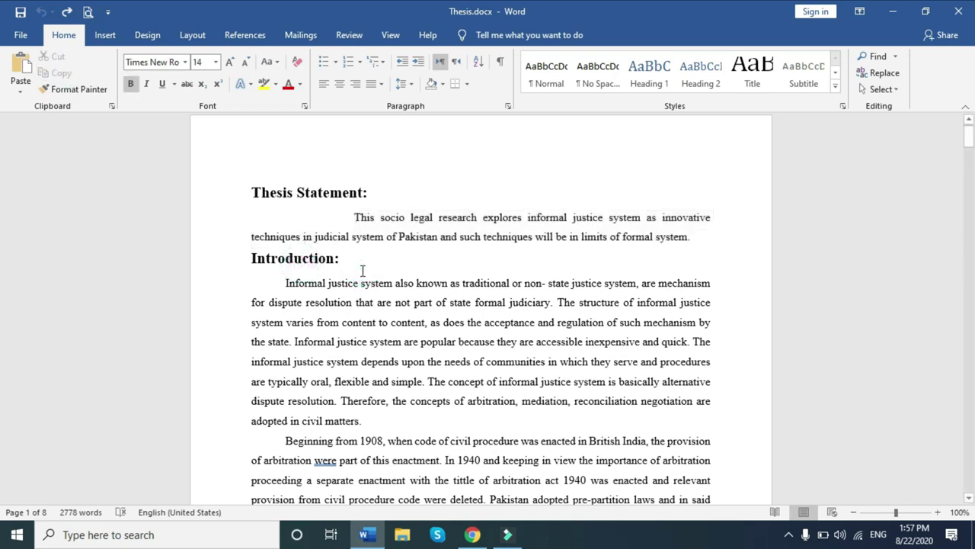
{"action": "key", "text": "Return"}
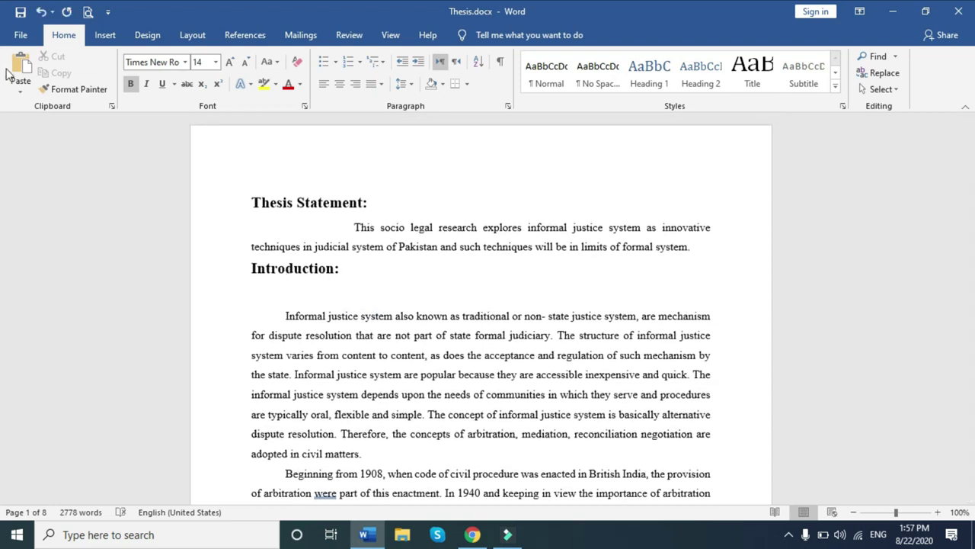
{"action": "left_click", "coordinate": [22, 70]}
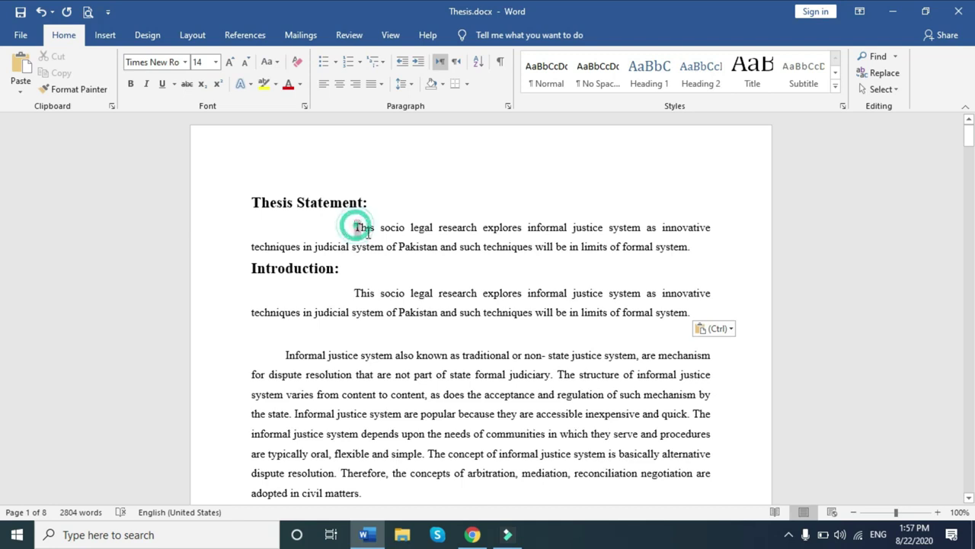
Step: Select the pasted thesis copy under Introduction and delete it, leaving an empty line
{"action": "left_click_drag", "start_coordinate": [356, 226], "coordinate": [382, 246]}
{"action": "left_click", "coordinate": [387, 277]}
{"action": "left_click_drag", "start_coordinate": [355, 292], "coordinate": [707, 312]}
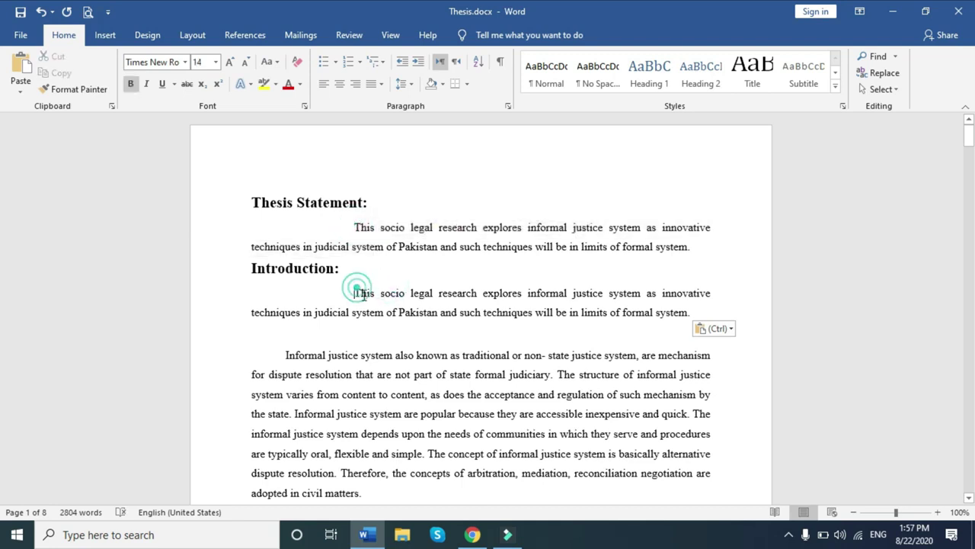
{"action": "left_click", "coordinate": [655, 303]}
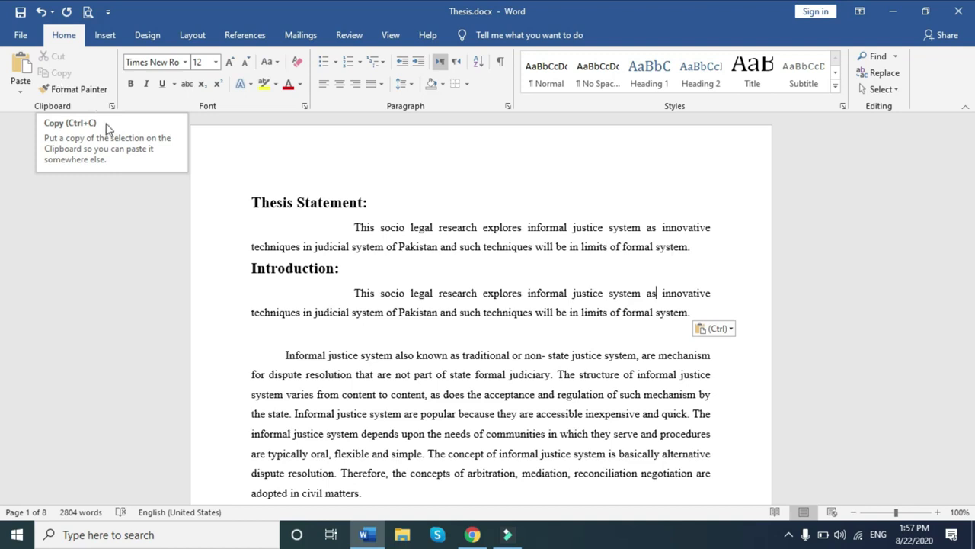
{"action": "left_click", "coordinate": [356, 289]}
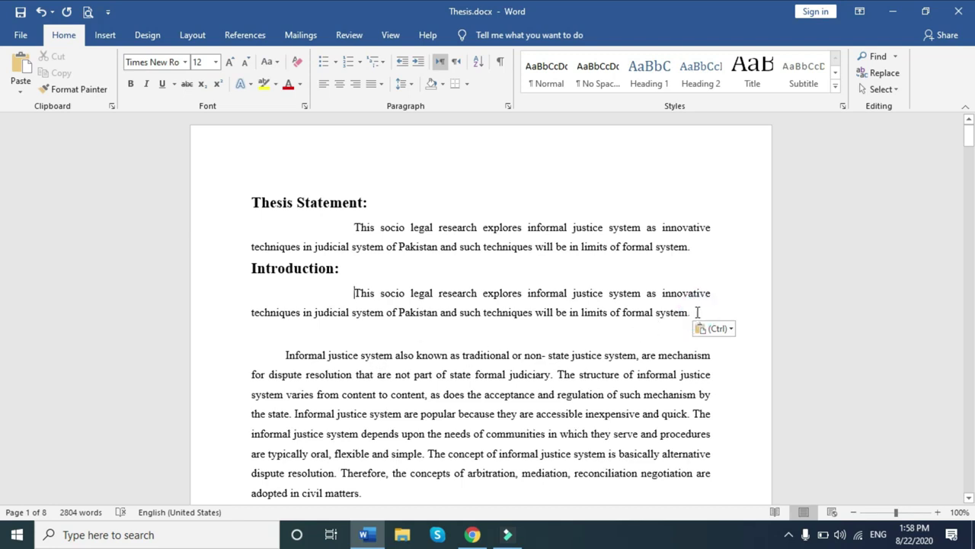
{"action": "left_click_drag", "start_coordinate": [692, 314], "coordinate": [354, 282]}
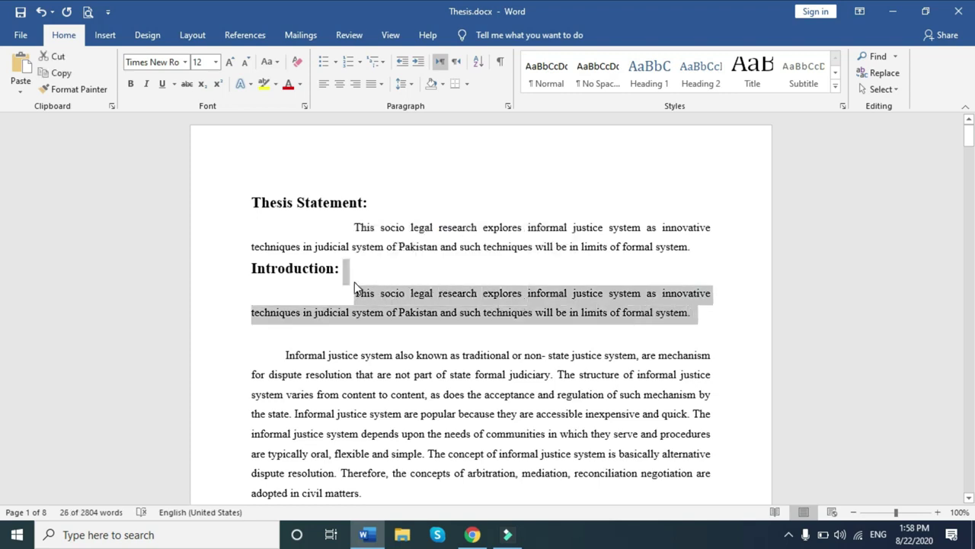
{"action": "key", "text": "Delete"}
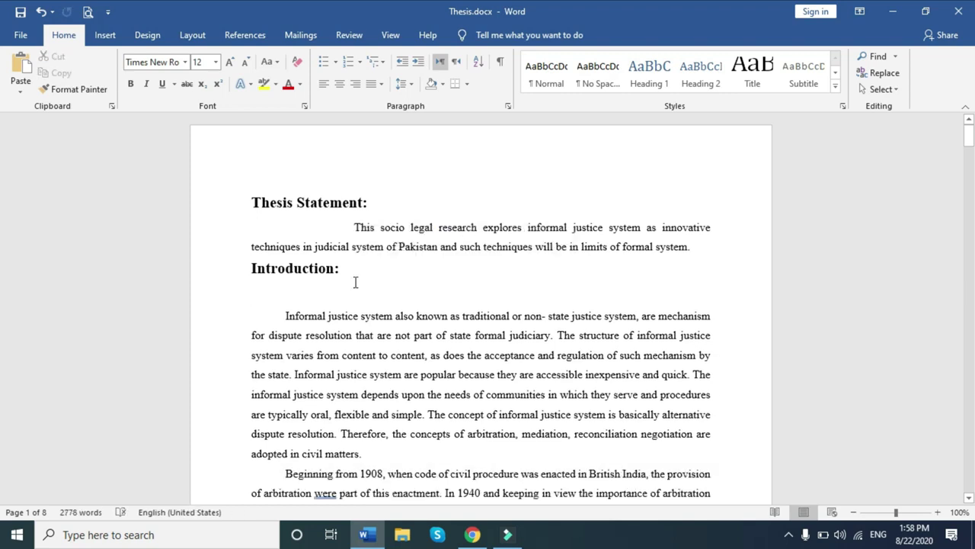
Step: Select the thesis paragraph under Thesis Statement and cut it from the right-click menu
{"action": "left_click_drag", "start_coordinate": [699, 247], "coordinate": [355, 227]}
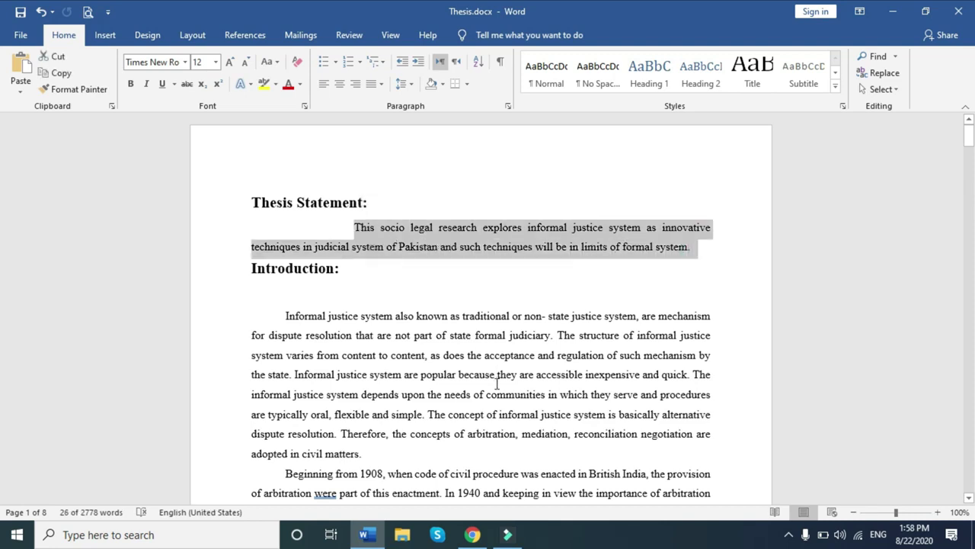
{"action": "right_click", "coordinate": [434, 228]}
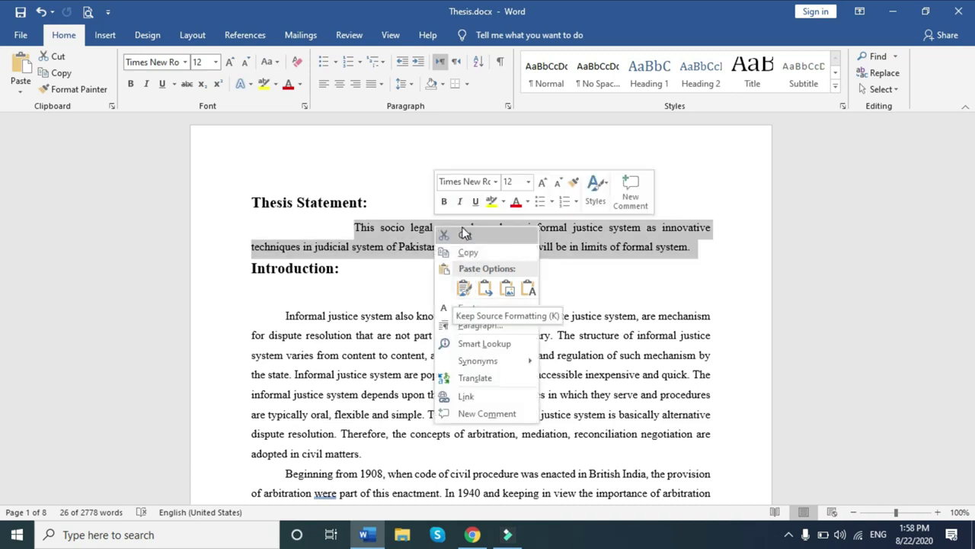
{"action": "left_click", "coordinate": [464, 238]}
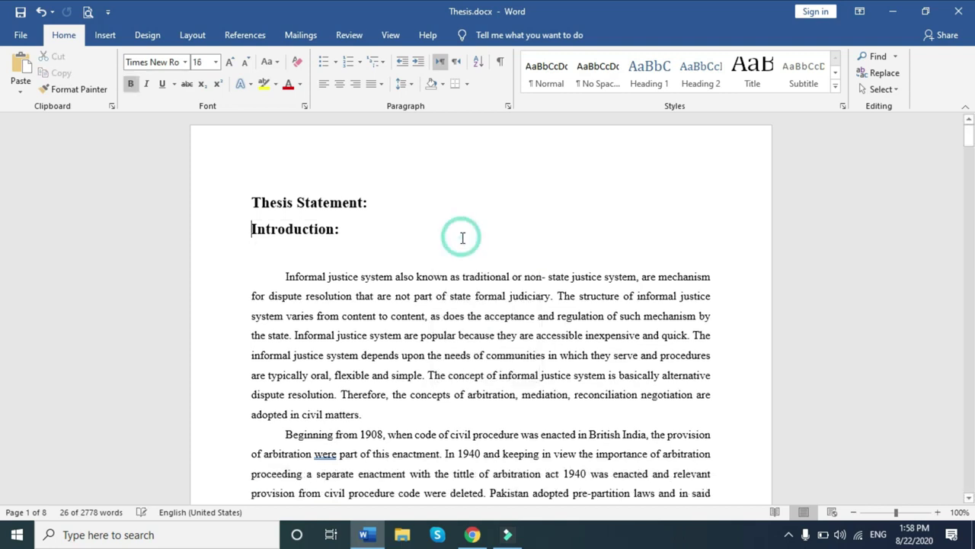
Step: Paste the cut thesis paragraph on the empty Introduction line via right-click, then undo it
{"action": "left_click", "coordinate": [301, 248]}
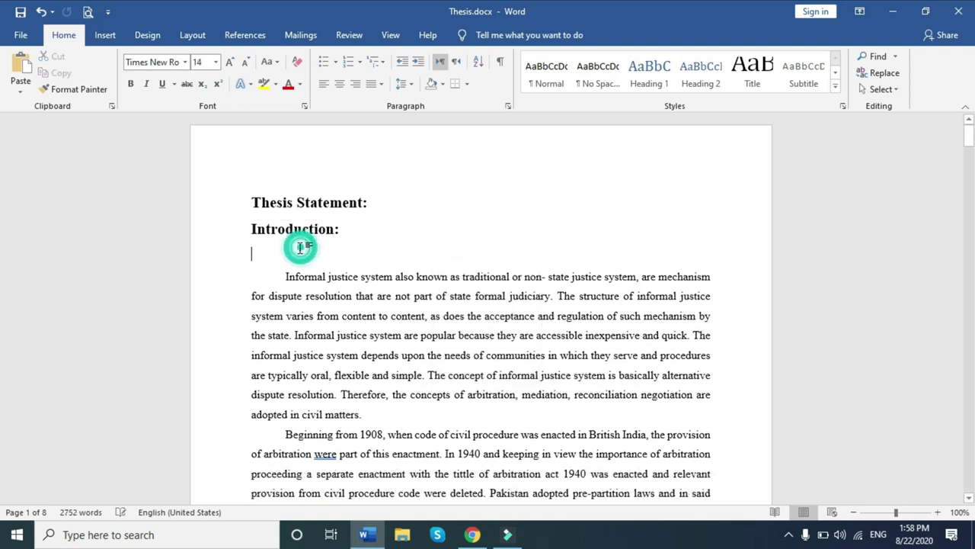
{"action": "right_click", "coordinate": [302, 249]}
{"action": "key", "text": "ctrl+z"}
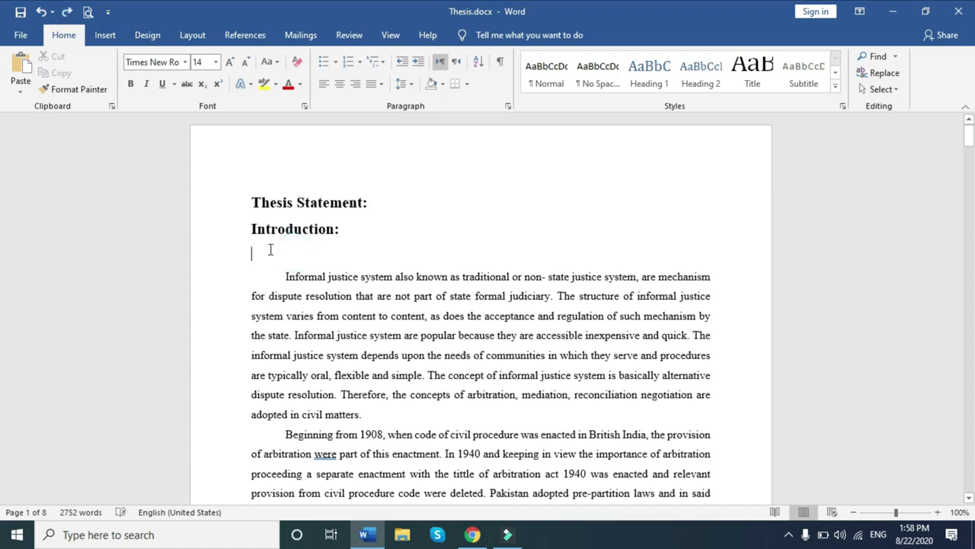
{"action": "right_click", "coordinate": [269, 253]}
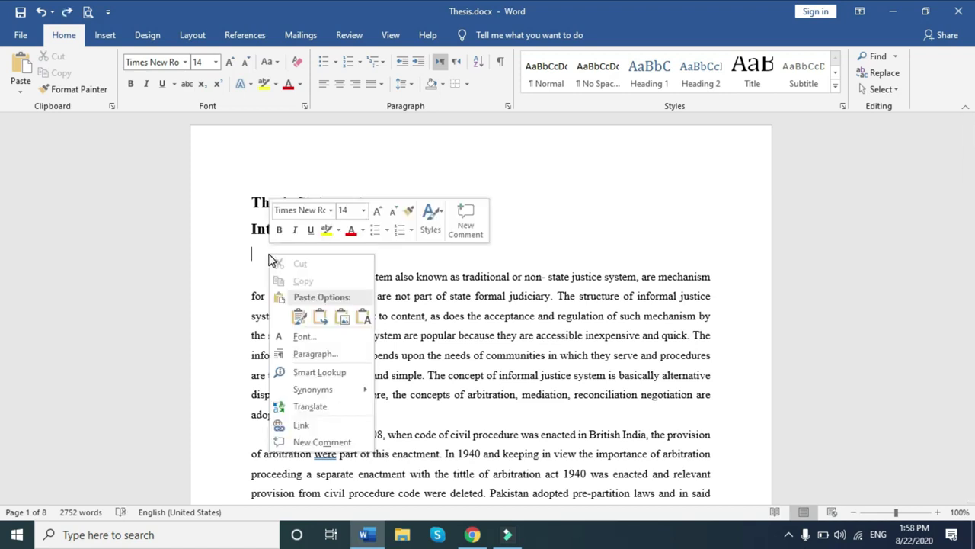
{"action": "left_click", "coordinate": [297, 317]}
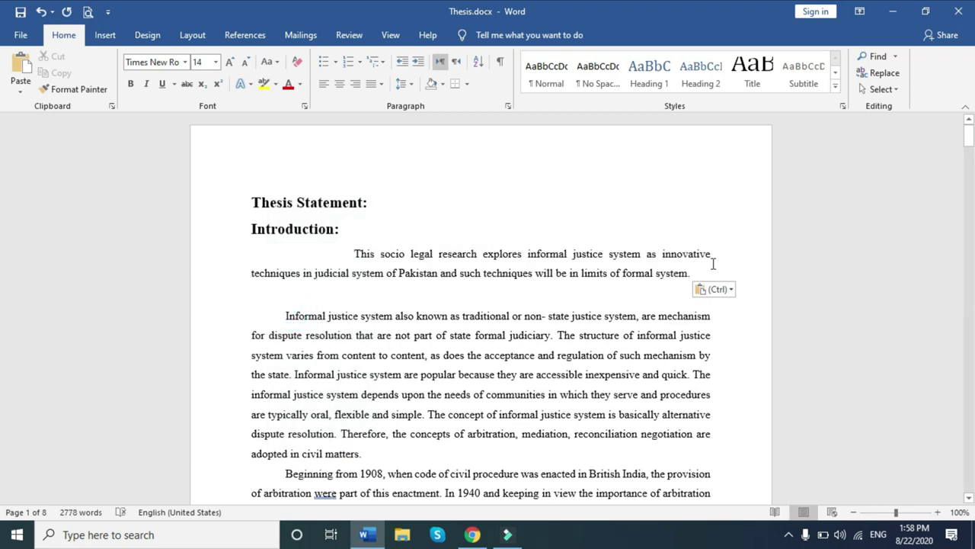
{"action": "key", "text": "ctrl+z"}
{"action": "key", "text": "ctrl+z"}
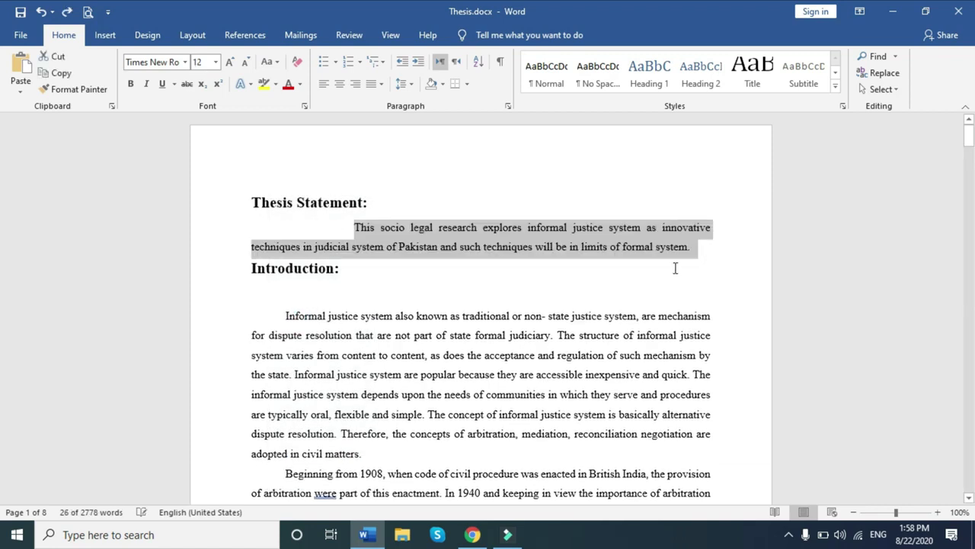
Step: Copy the thesis paragraph and try pasting near Introduction, undoing the paste that split the heading
{"action": "right_click", "coordinate": [472, 235]}
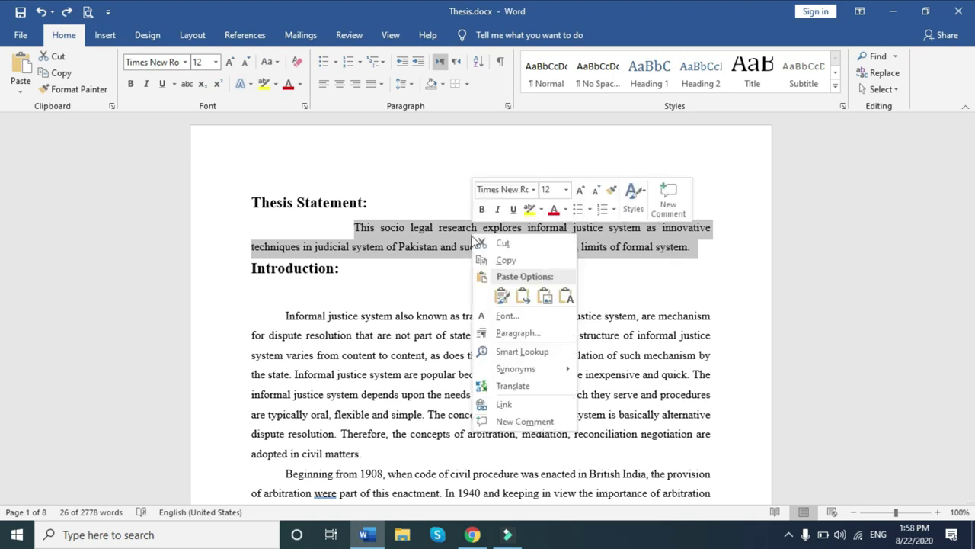
{"action": "left_click", "coordinate": [502, 261]}
{"action": "right_click", "coordinate": [294, 288]}
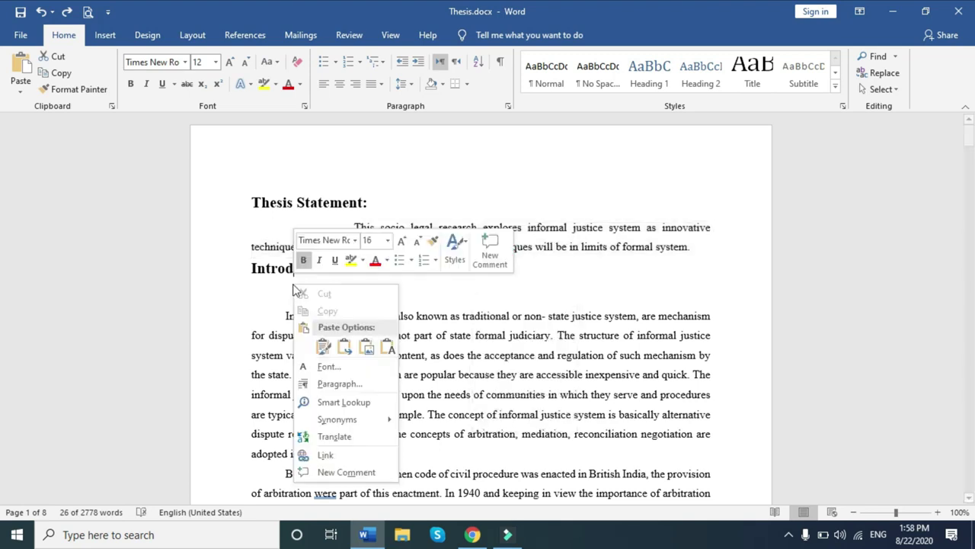
{"action": "left_click", "coordinate": [323, 347]}
{"action": "key", "text": "ctrl+z"}
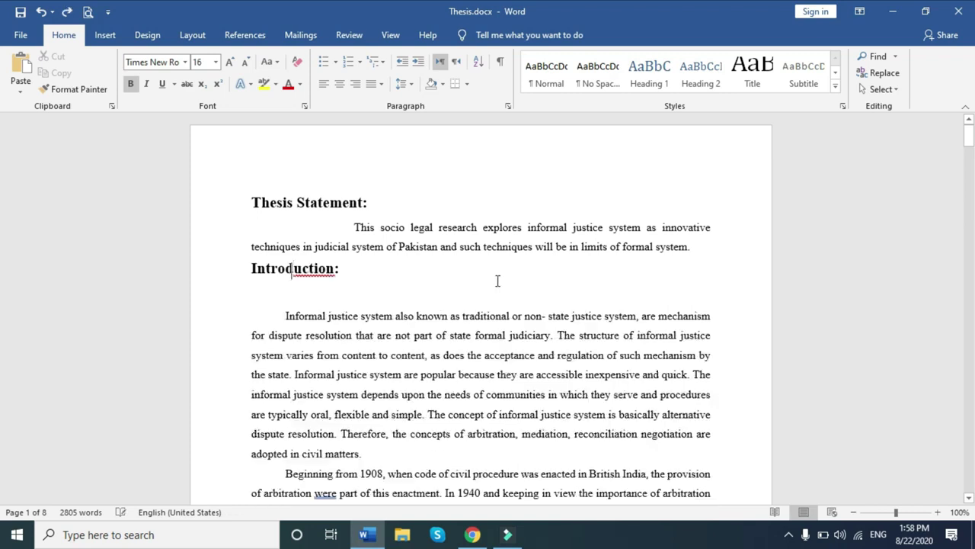
Step: Paste the thesis copy with Keep Source Formatting on the empty line under Introduction
{"action": "left_click", "coordinate": [317, 296]}
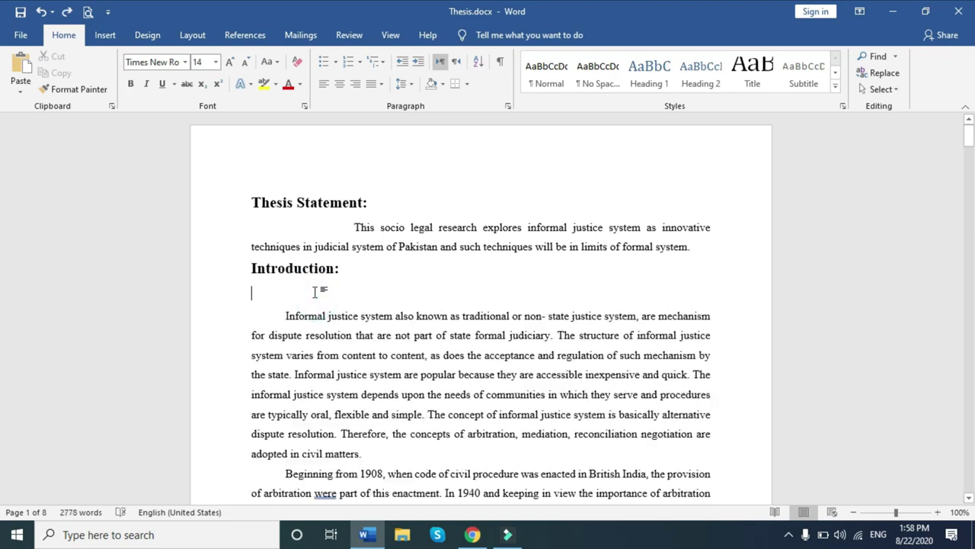
{"action": "right_click", "coordinate": [314, 294]}
{"action": "left_click", "coordinate": [344, 349]}
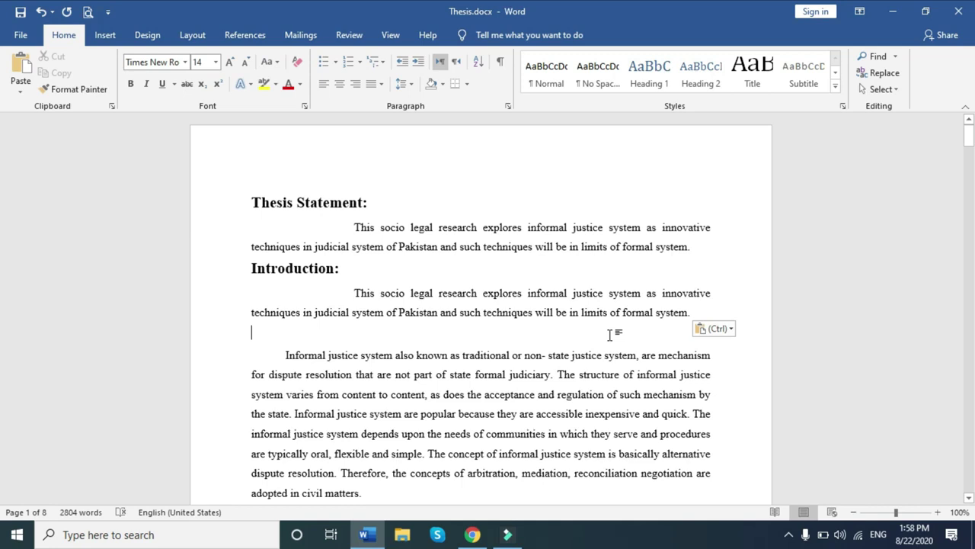
{"action": "key", "text": "ctrl+z"}
{"action": "key", "text": "ctrl+y"}
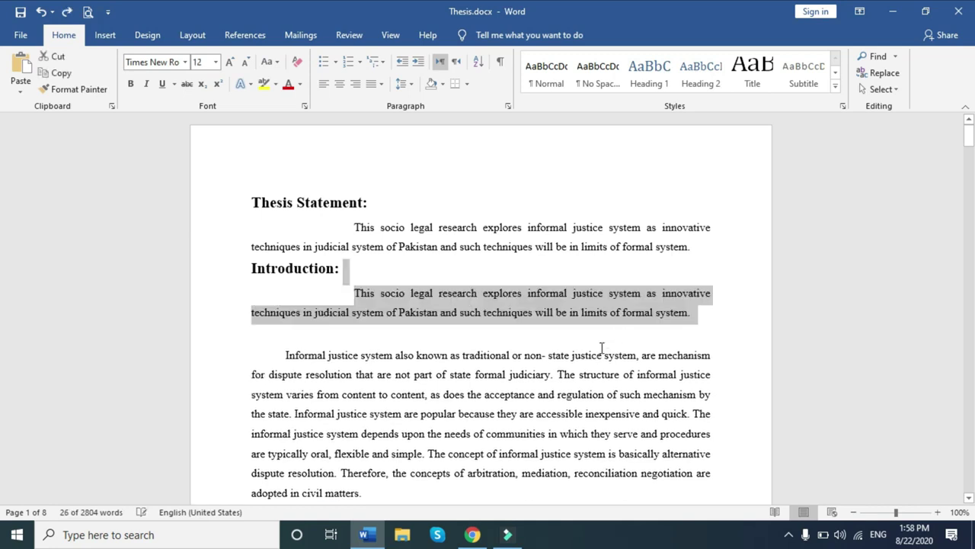
Step: Add lines 'Cut -> ctrl+x', 'Copy -> ctrl+c' and 'Paste -> ctrl+v' above Thesis Statement
{"action": "left_click", "coordinate": [252, 202]}
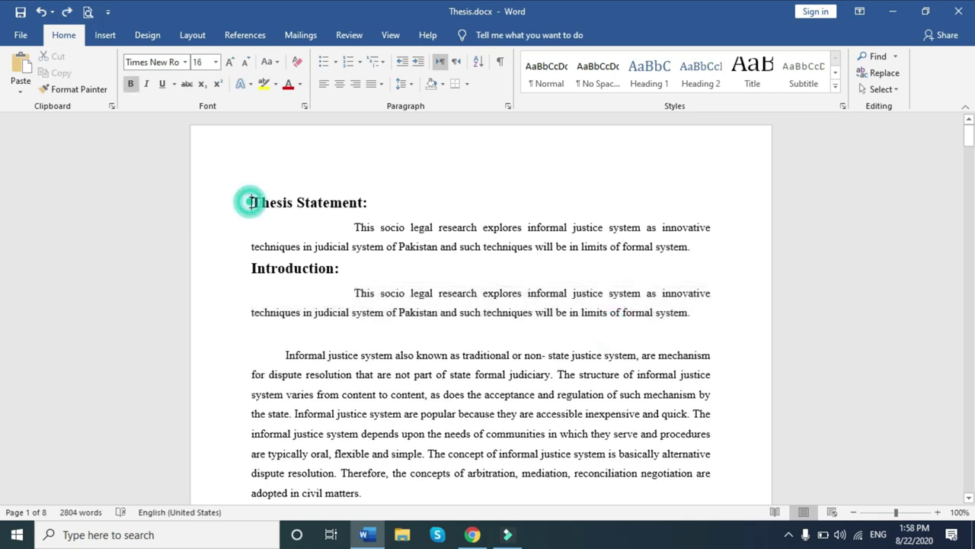
{"action": "key", "text": "Return"}
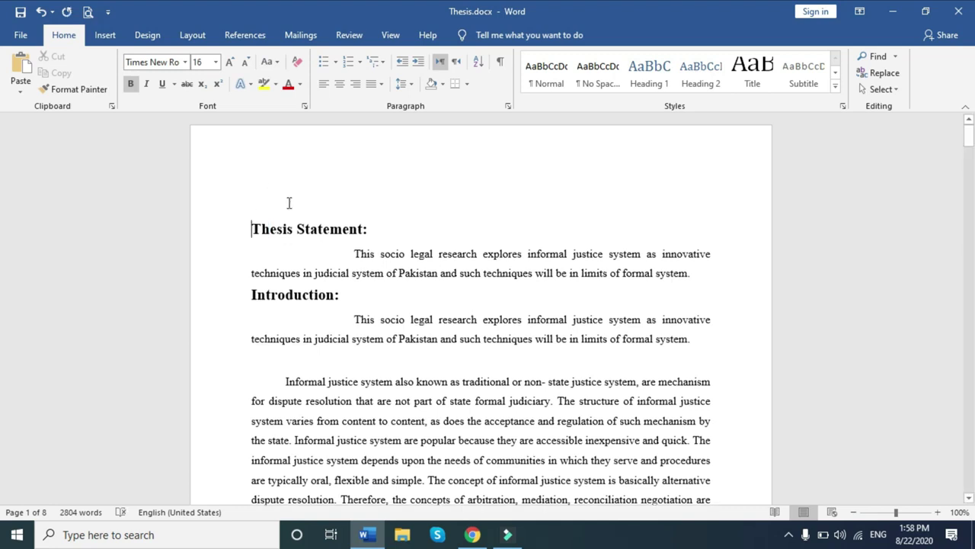
{"action": "left_click", "coordinate": [288, 203]}
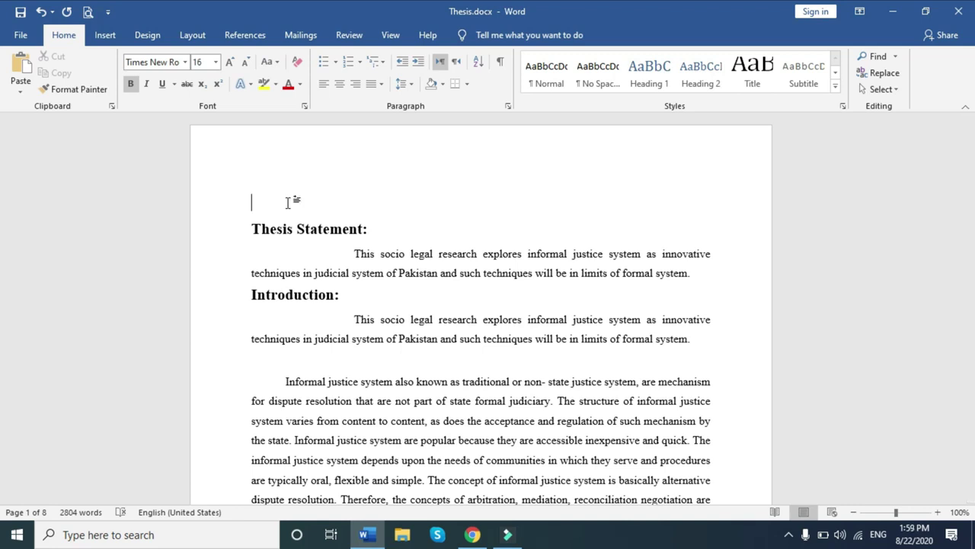
{"action": "type", "text": "Cut -"}
{"action": "type", "text": "> ct"}
{"action": "type", "text": "rl "}
{"action": "type", "text": "+x"}
{"action": "key", "text": "Return"}
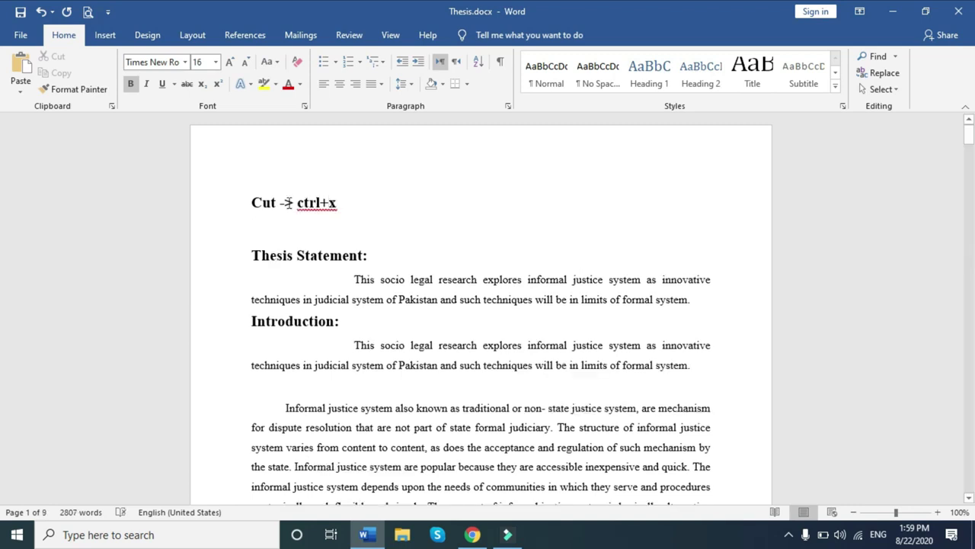
{"action": "type", "text": "Copy "}
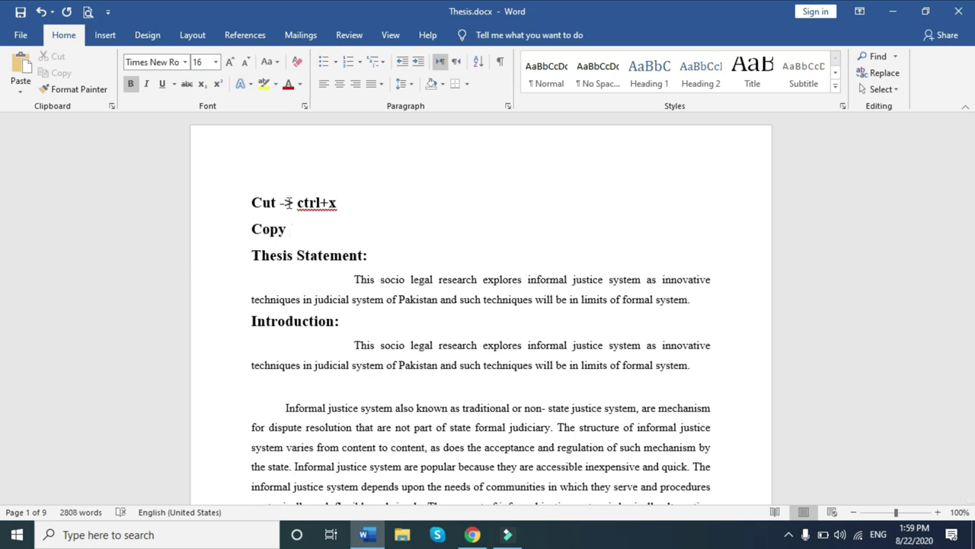
{"action": "type", "text": "-> ct"}
{"action": "type", "text": "rl+"}
{"action": "type", "text": "c"}
{"action": "key", "text": "Return"}
{"action": "type", "text": "Pa"}
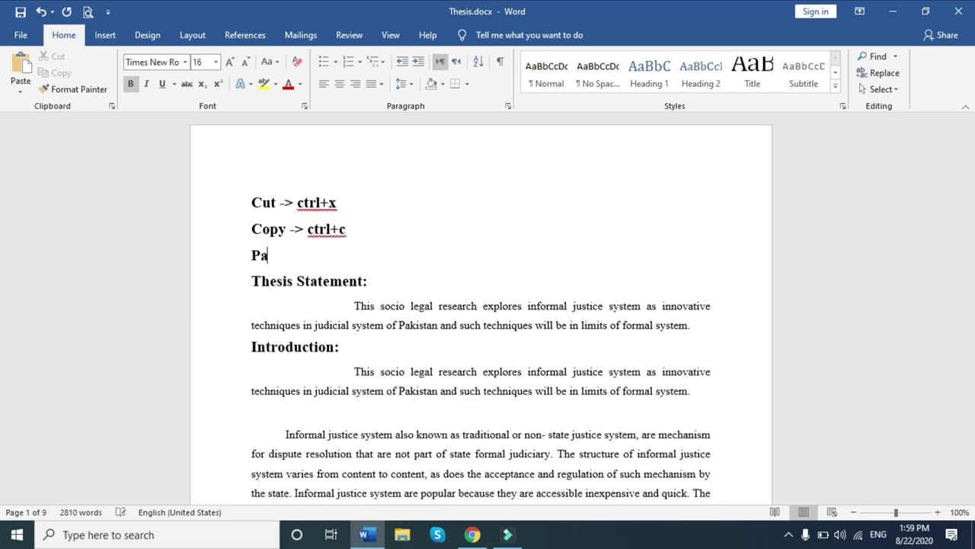
{"action": "type", "text": "ste -> "}
{"action": "type", "text": "ctrl"}
{"action": "type", "text": "+v"}
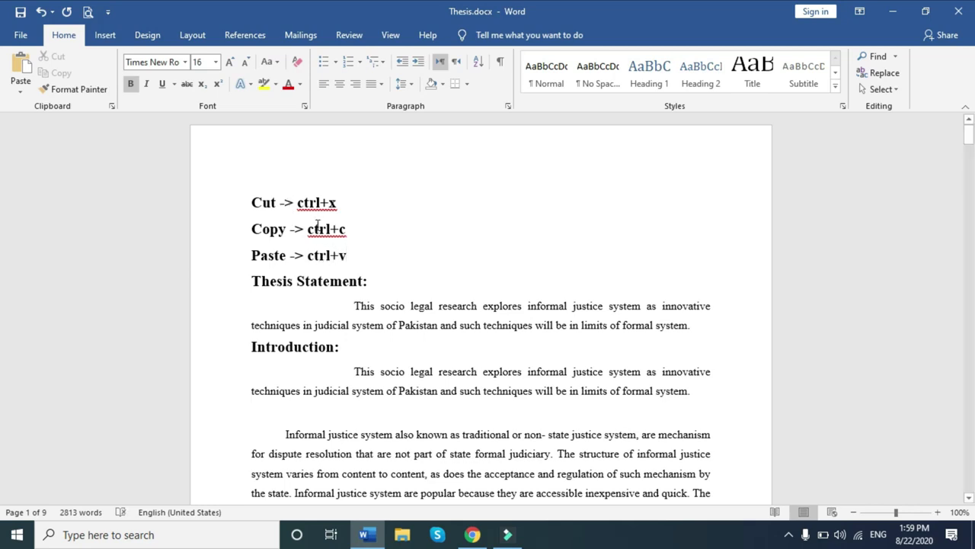
{"action": "left_click_drag", "start_coordinate": [338, 201], "coordinate": [297, 202]}
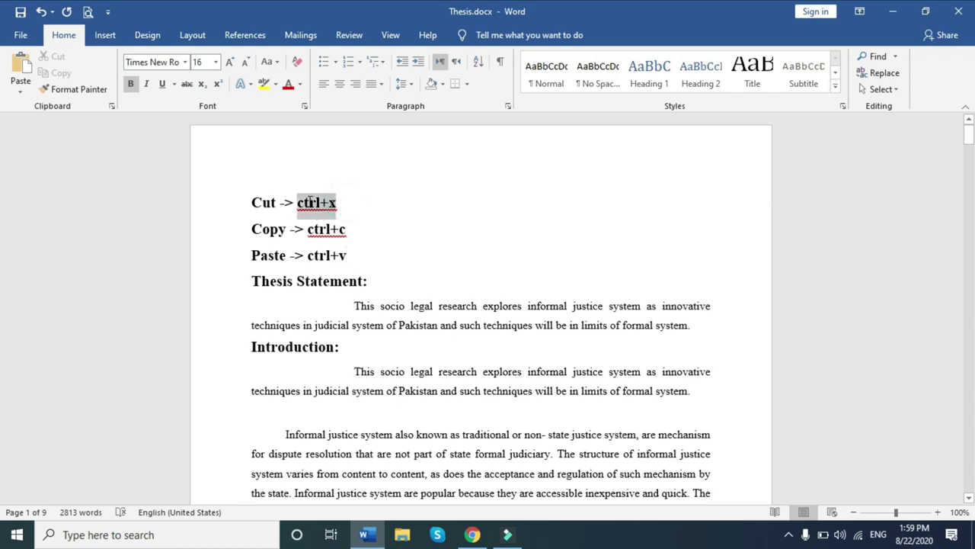
{"action": "left_click", "coordinate": [348, 230]}
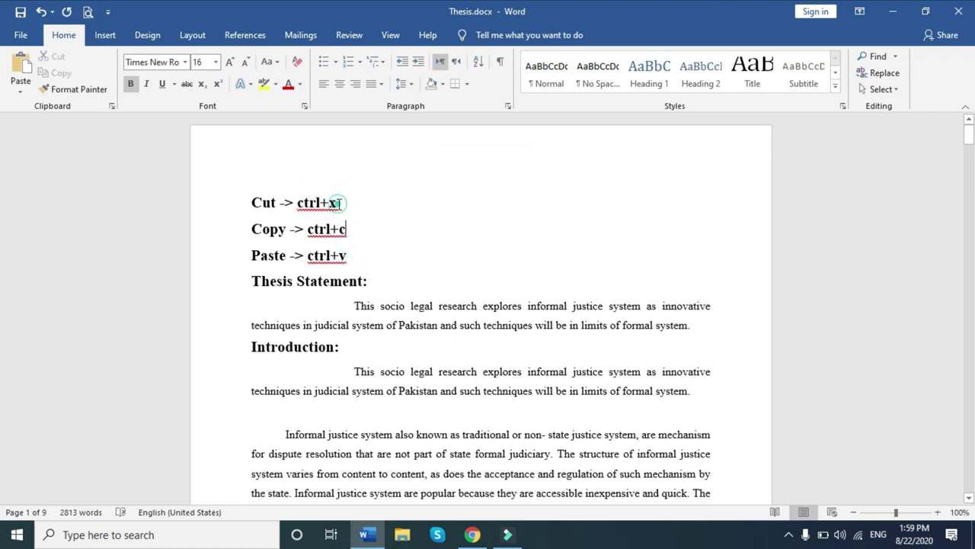
{"action": "left_click_drag", "start_coordinate": [341, 202], "coordinate": [251, 203]}
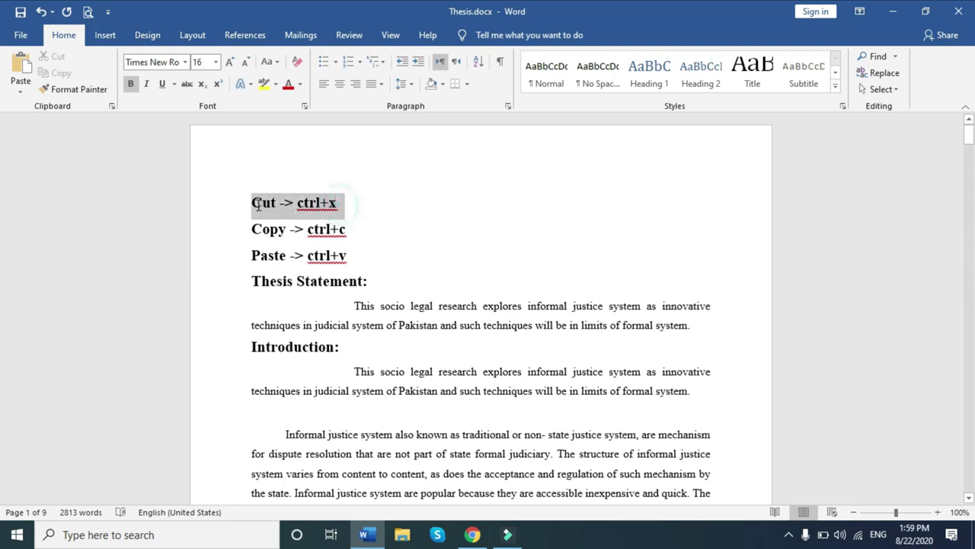
{"action": "left_click", "coordinate": [318, 233]}
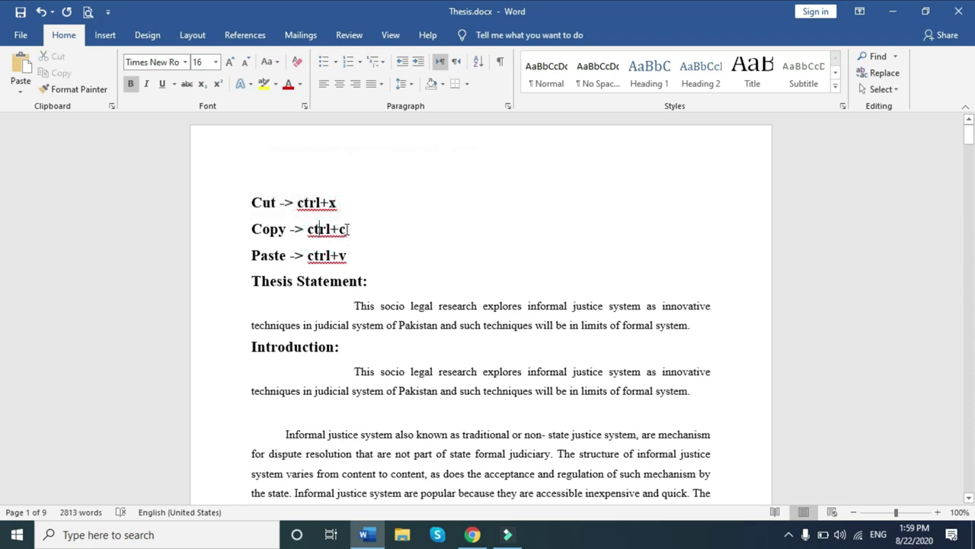
{"action": "left_click_drag", "start_coordinate": [351, 229], "coordinate": [274, 236]}
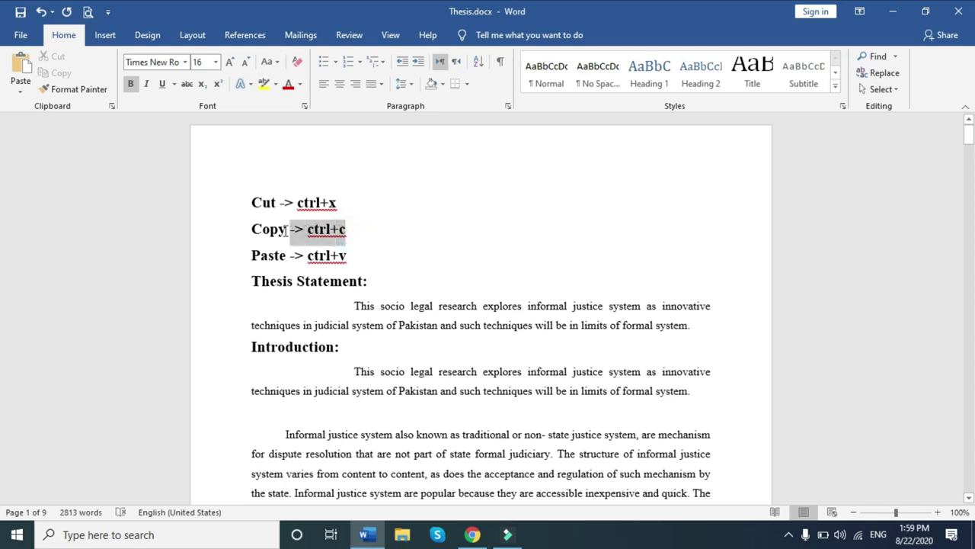
{"action": "left_click", "coordinate": [276, 236]}
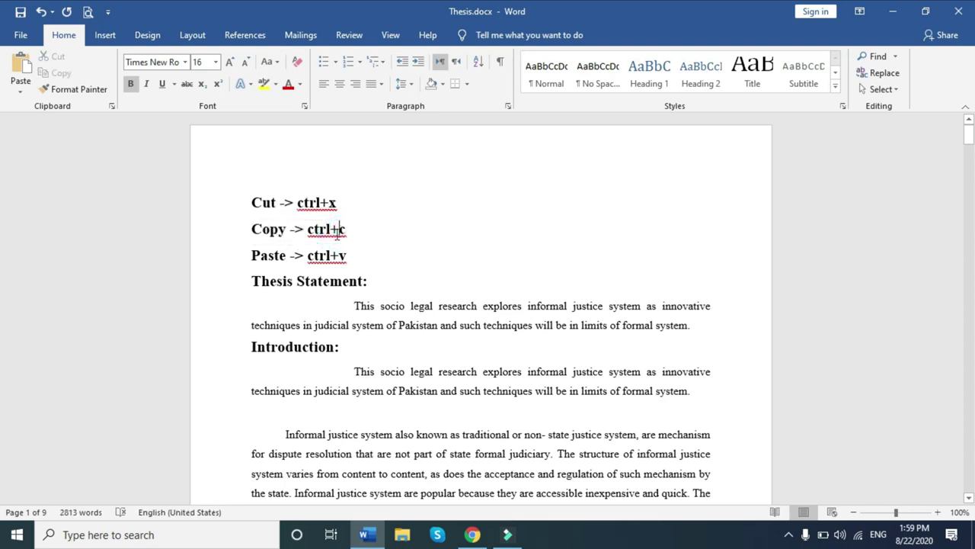
{"action": "left_click", "coordinate": [279, 235]}
{"action": "left_click_drag", "start_coordinate": [348, 256], "coordinate": [308, 256]}
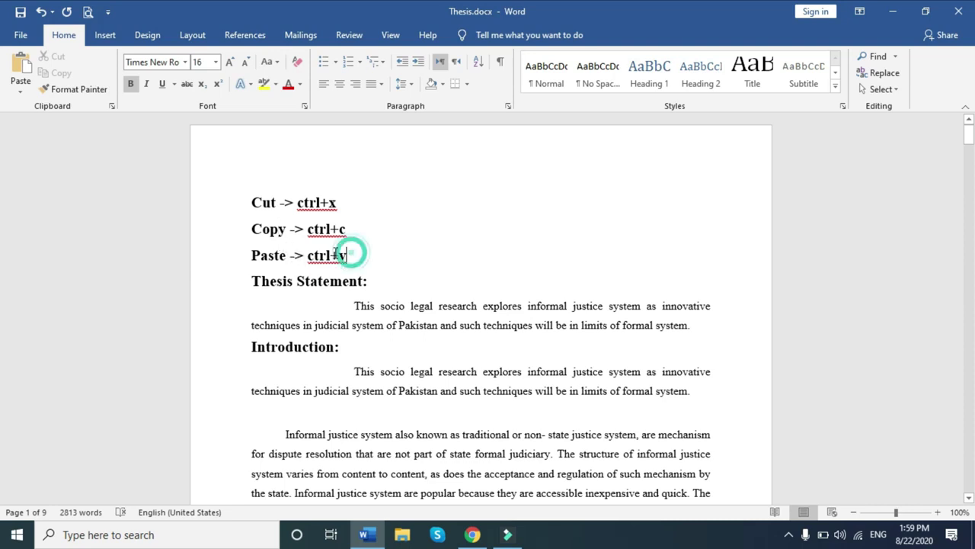
{"action": "left_click", "coordinate": [240, 256]}
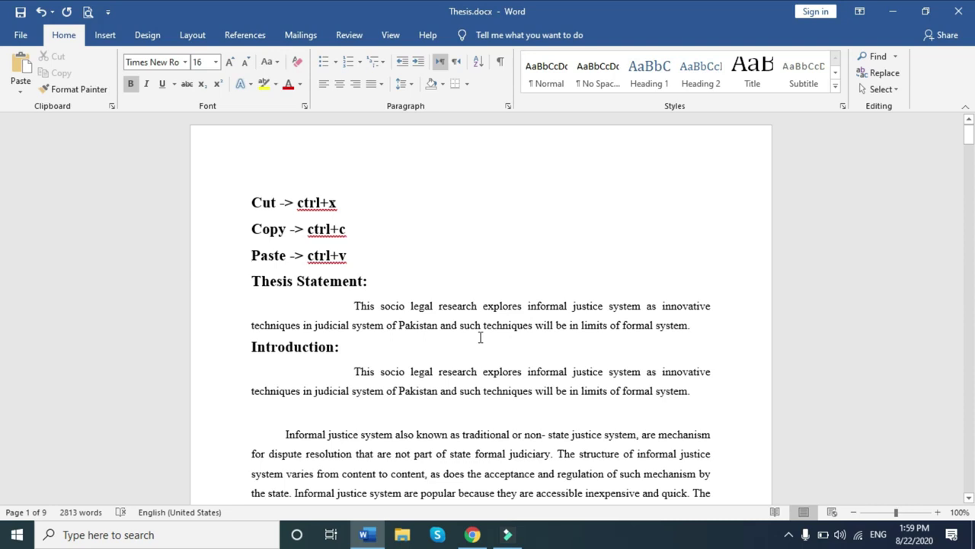
{"action": "scroll", "coordinate": [480, 338], "scroll_direction": "down", "scroll_amount": 1}
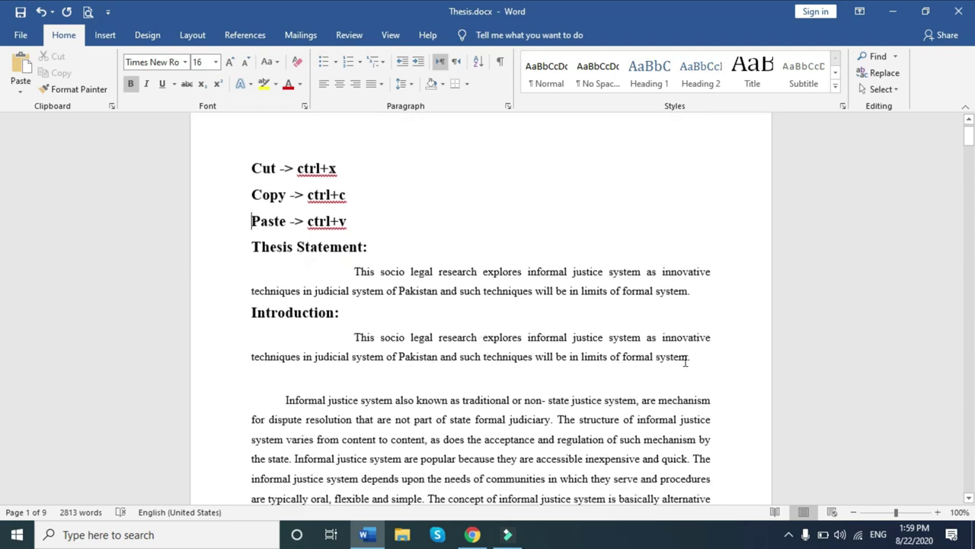
{"action": "left_click_drag", "start_coordinate": [698, 357], "coordinate": [370, 343]}
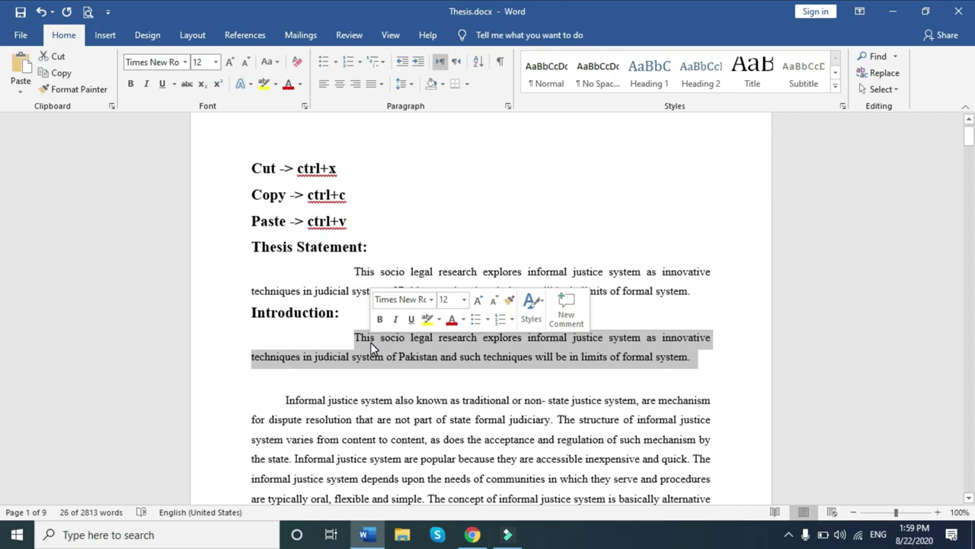
{"action": "key", "text": "ctrl+c"}
{"action": "key", "text": "ctrl+x"}
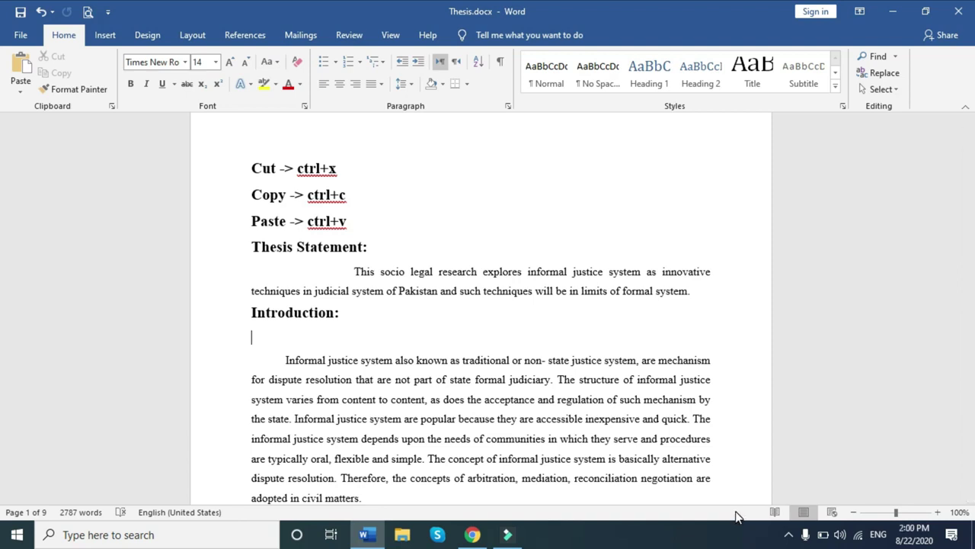
{"action": "key", "text": "ctrl+v"}
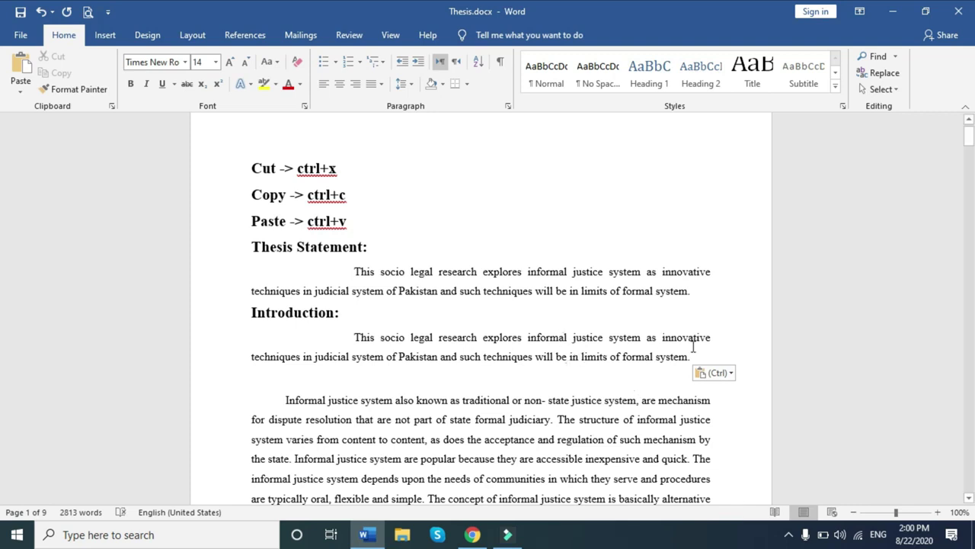
{"action": "left_click_drag", "start_coordinate": [699, 355], "coordinate": [367, 345]}
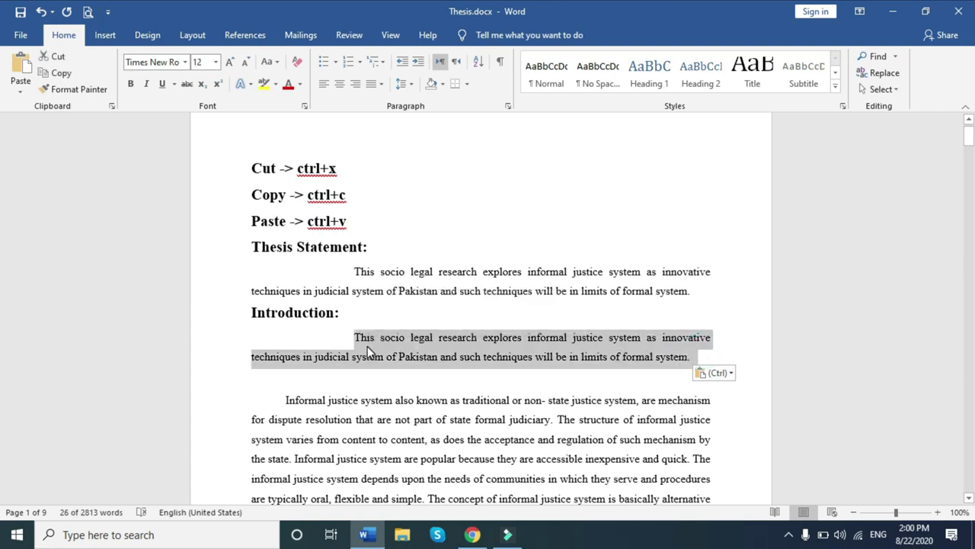
Step: Paste another thesis copy with Ctrl+V on a new line below the first Introduction paragraph
{"action": "left_click", "coordinate": [705, 360]}
{"action": "key", "text": "Return"}
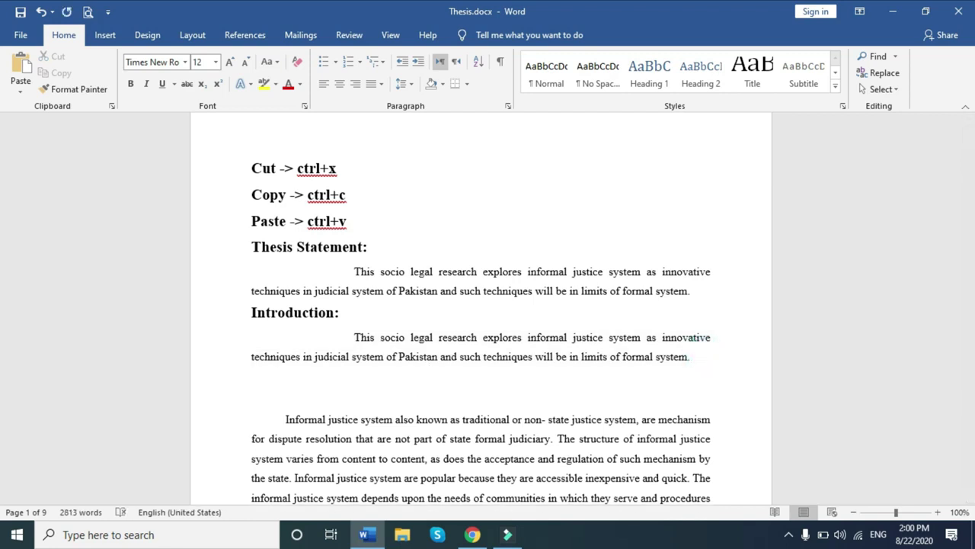
{"action": "left_click", "coordinate": [369, 374]}
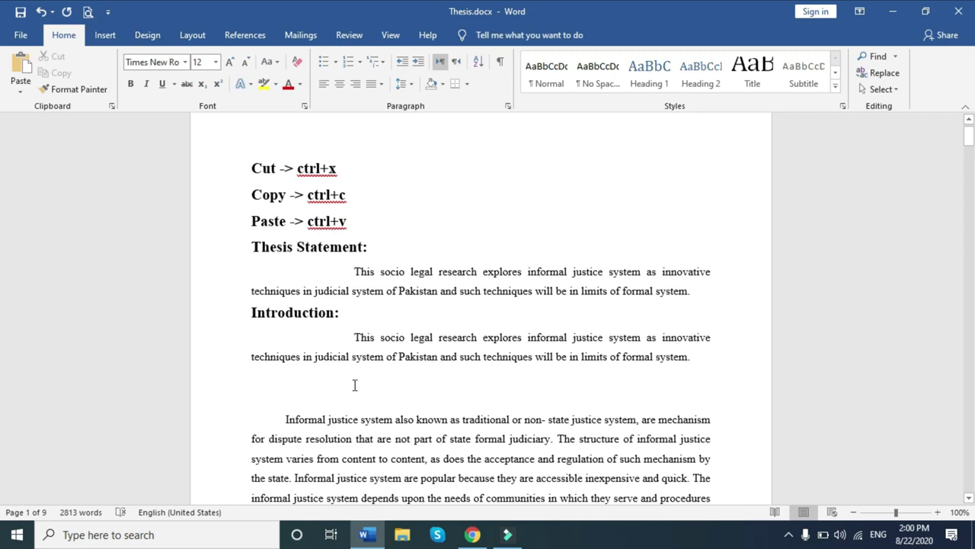
{"action": "key", "text": "ctrl+v"}
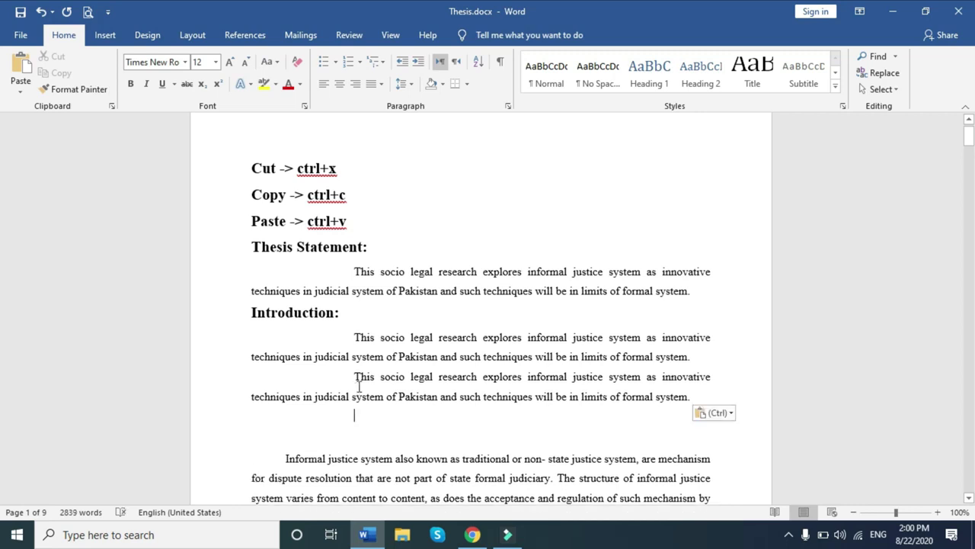
{"action": "left_click_drag", "start_coordinate": [354, 337], "coordinate": [391, 359]}
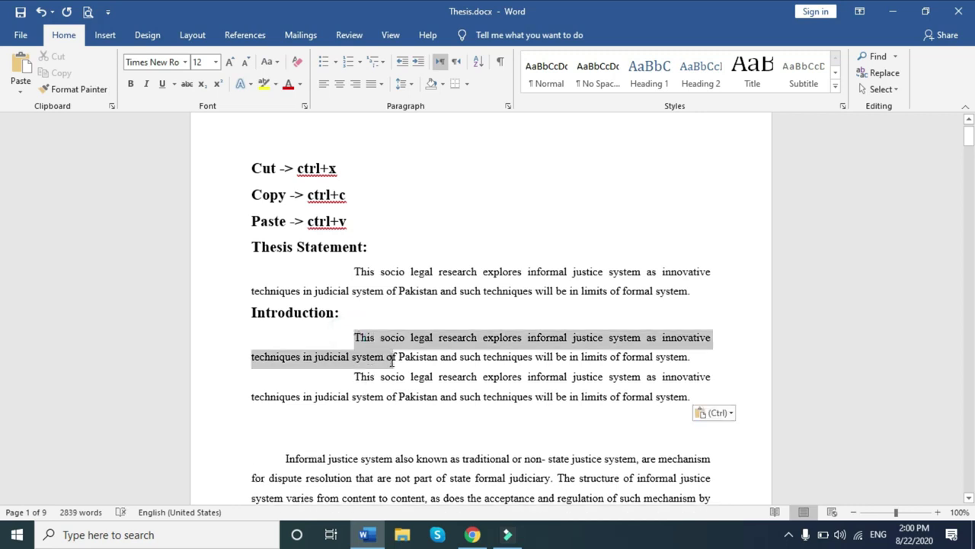
{"action": "left_click", "coordinate": [416, 396]}
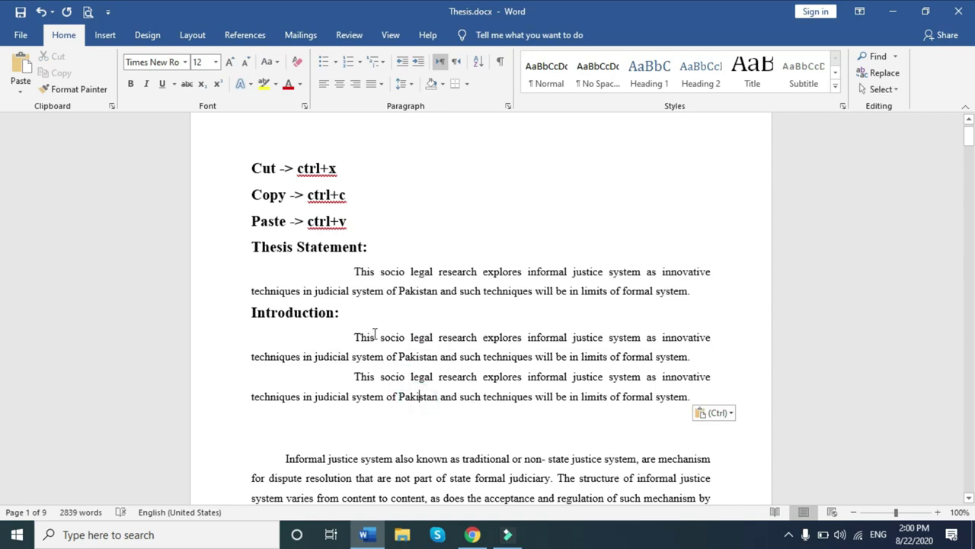